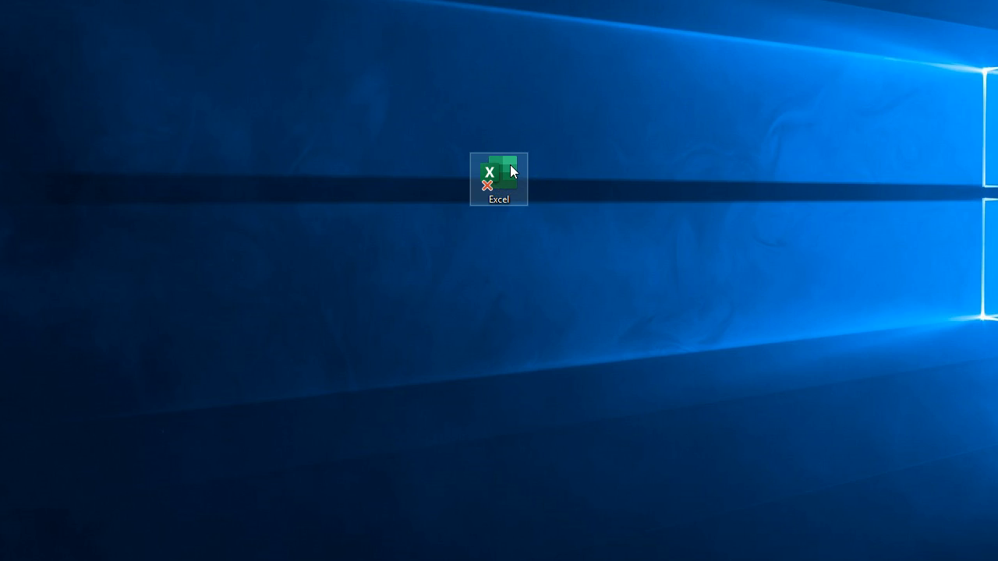
- Launch Excel from the desktop and create a new blank workbook
click(521, 202)
click(480, 160)
drag(479, 164, 518, 187)
double_click(510, 173)
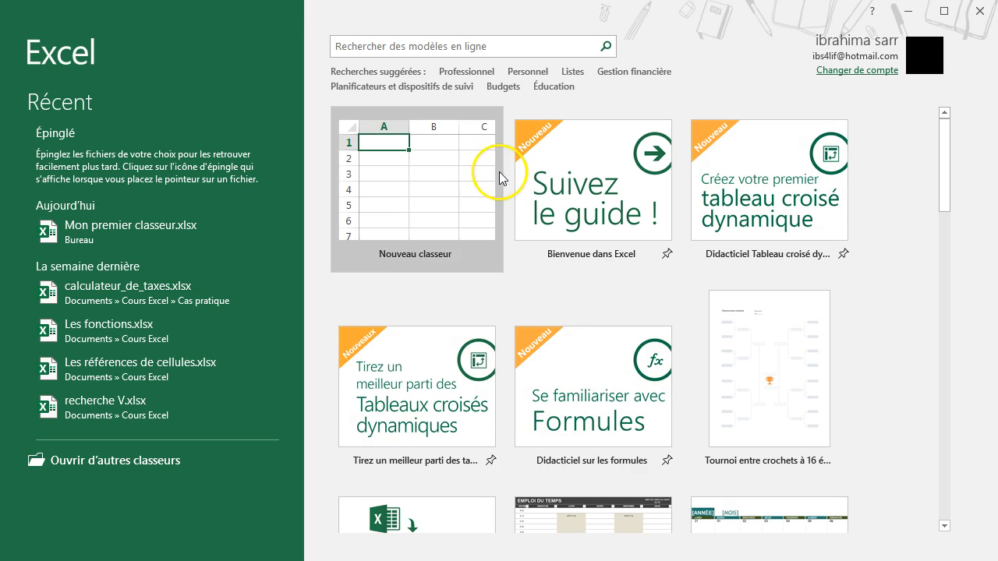
click(421, 193)
click(421, 193)
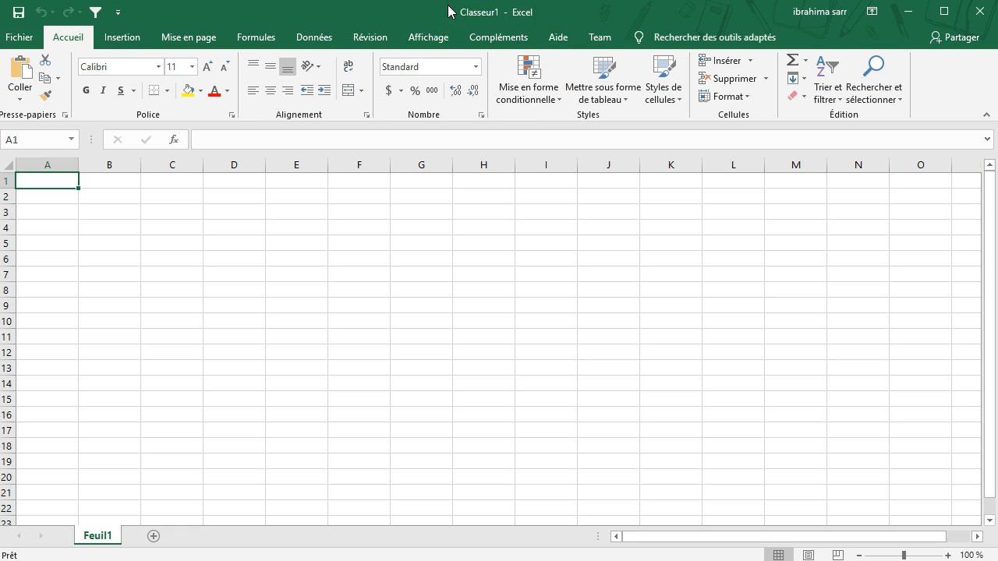
click(18, 21)
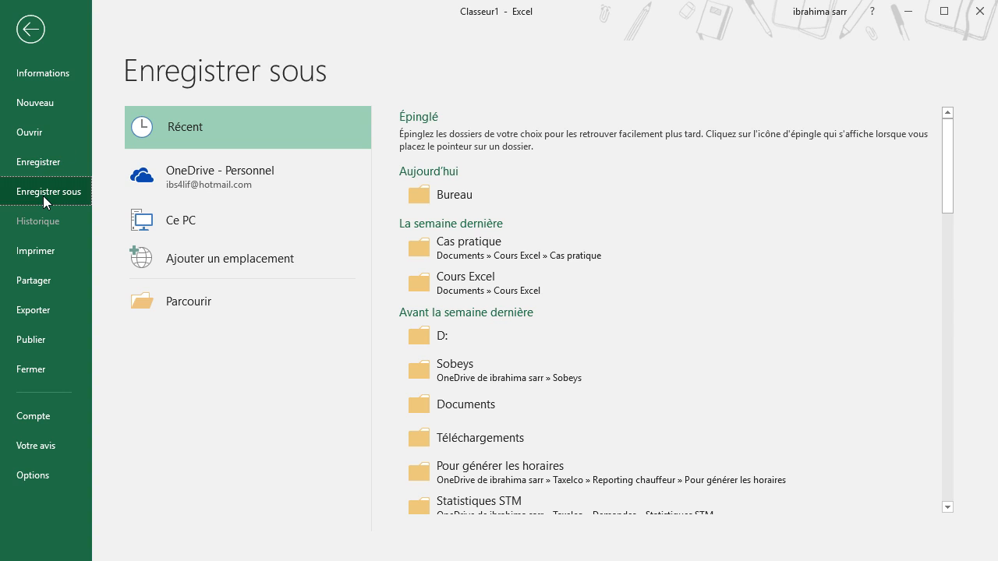
click(30, 29)
click(404, 278)
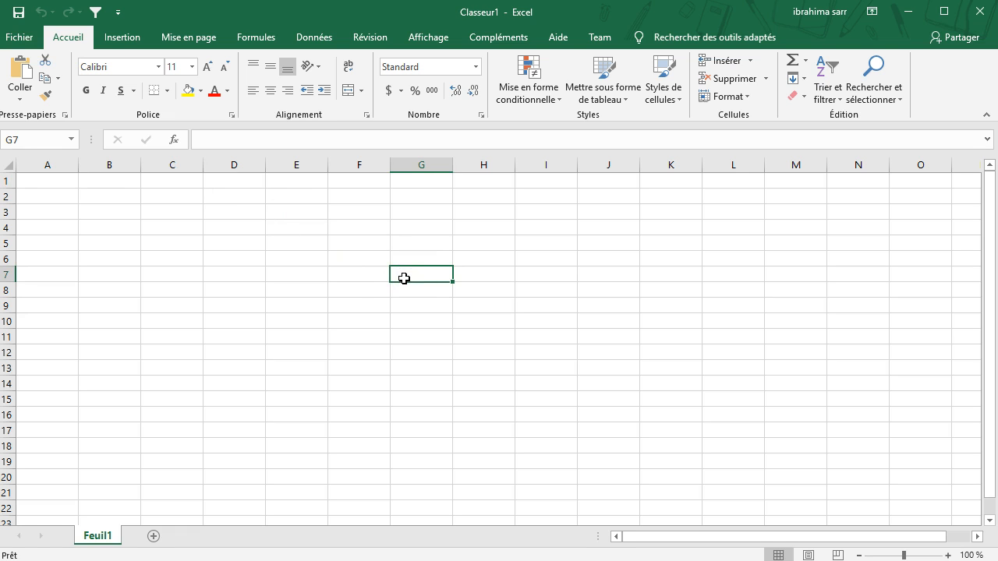
- Start saving the workbook under a new name and choose the Bureau folder as its location
click(20, 36)
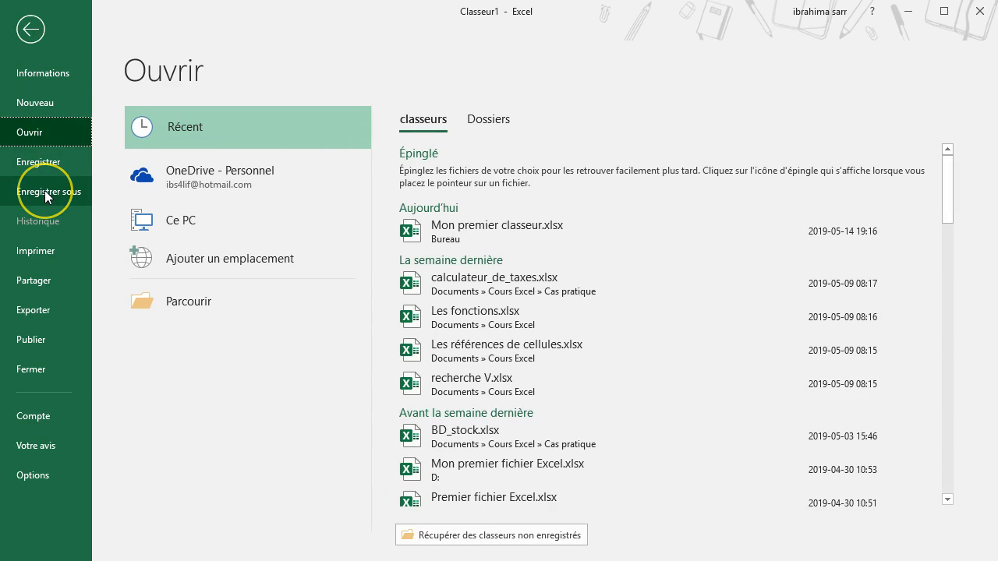
click(44, 192)
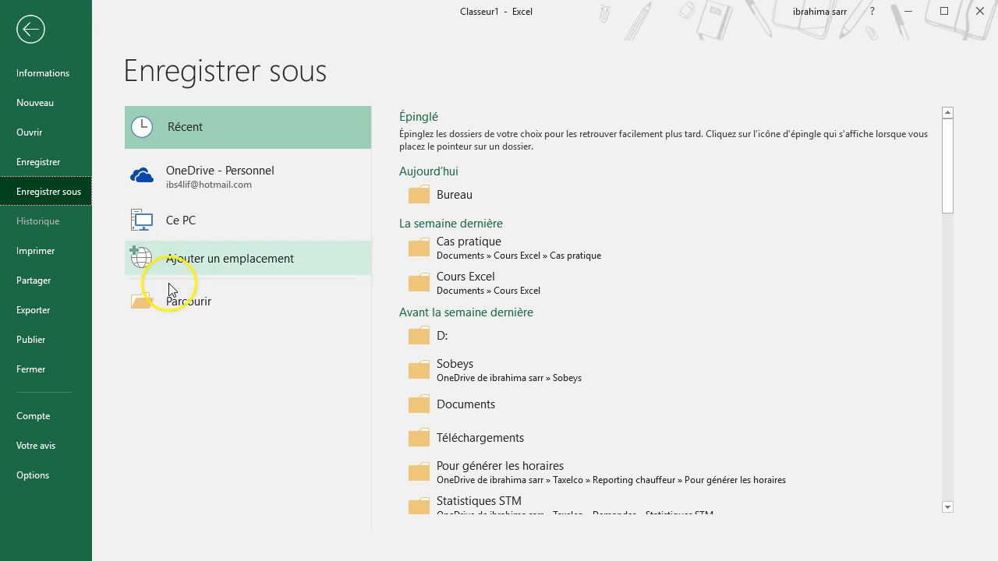
click(206, 305)
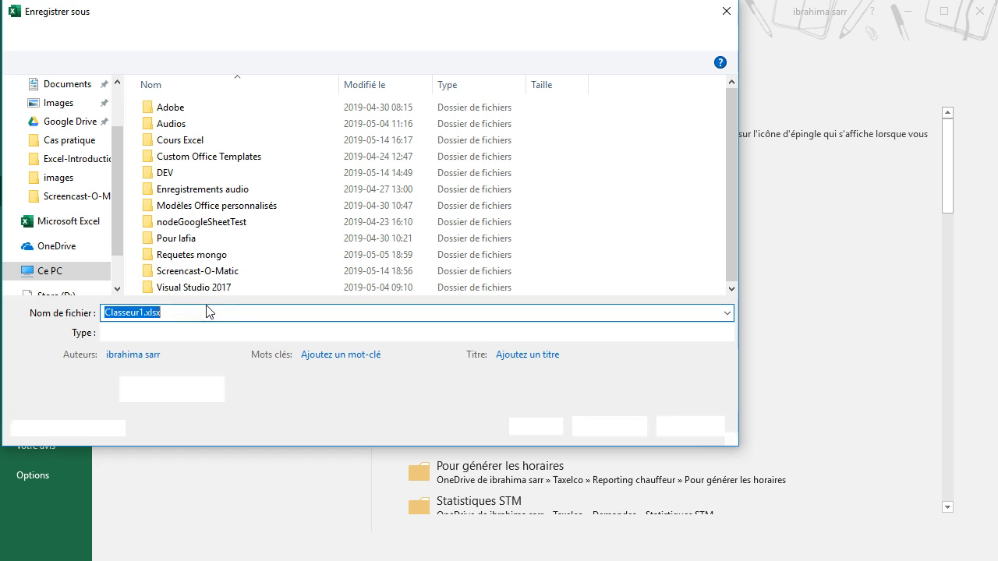
scroll(98, 203, down, 1)
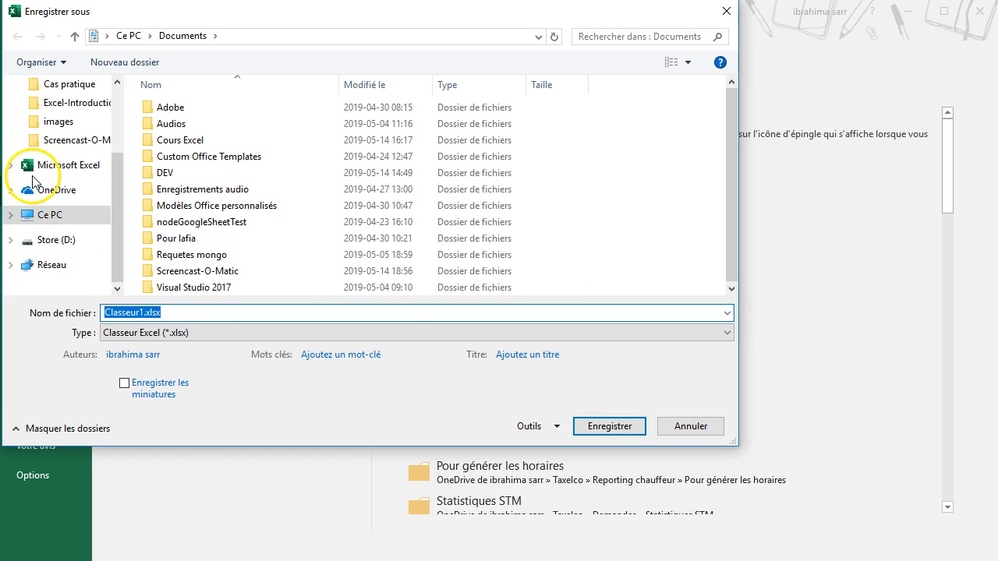
scroll(41, 191, up, 1)
scroll(24, 125, up, 2)
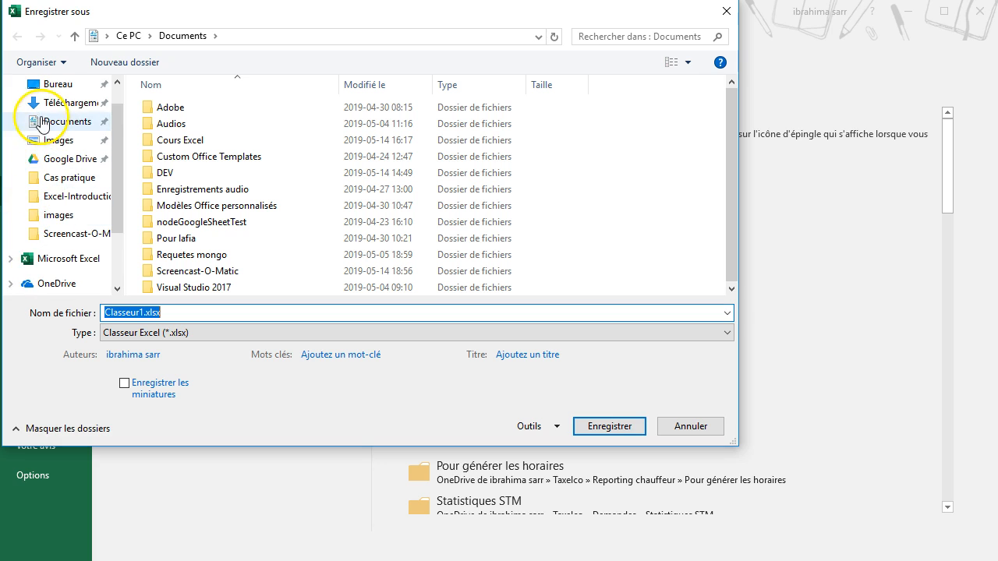
scroll(50, 87, up, 1)
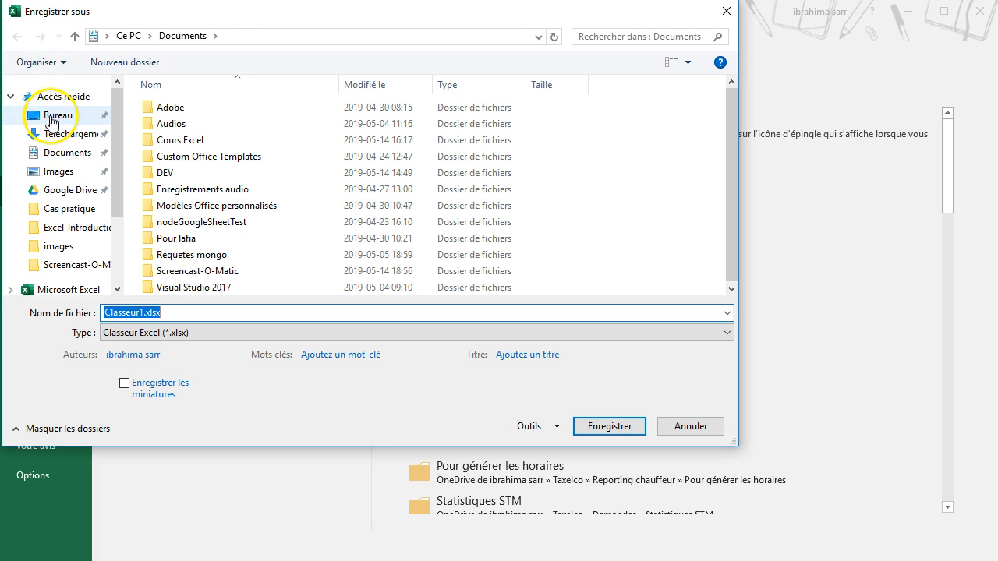
click(54, 115)
- Set the workbook's file name to "Mon premier classeur", keeping the .xlsx extension
double_click(140, 313)
click(144, 313)
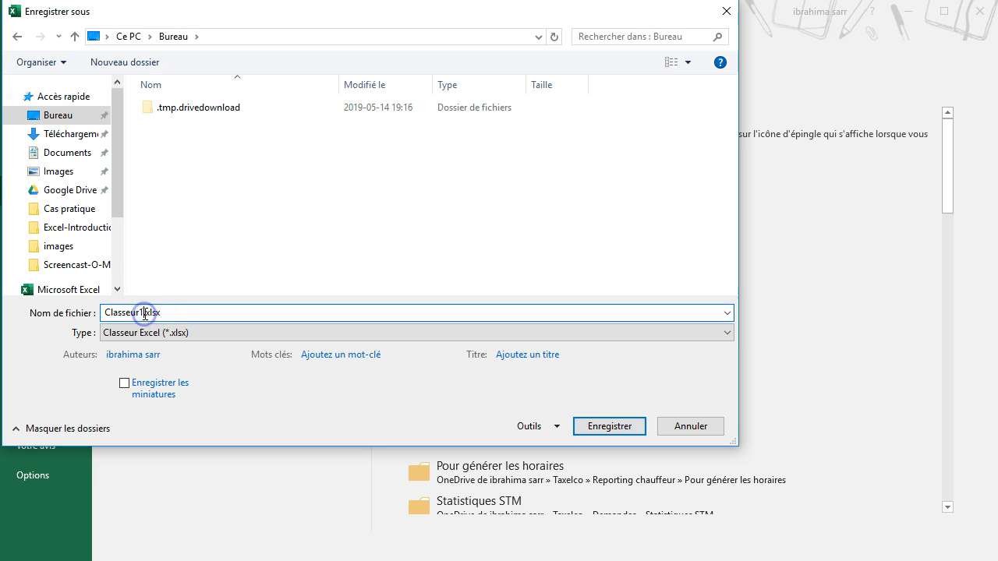
key(BackSpace)
key(BackSpace)
key(BackSpace)
key(BackSpace)
key(BackSpace)
key(BackSpace)
key(BackSpace)
key(BackSpace)
key(BackSpace)
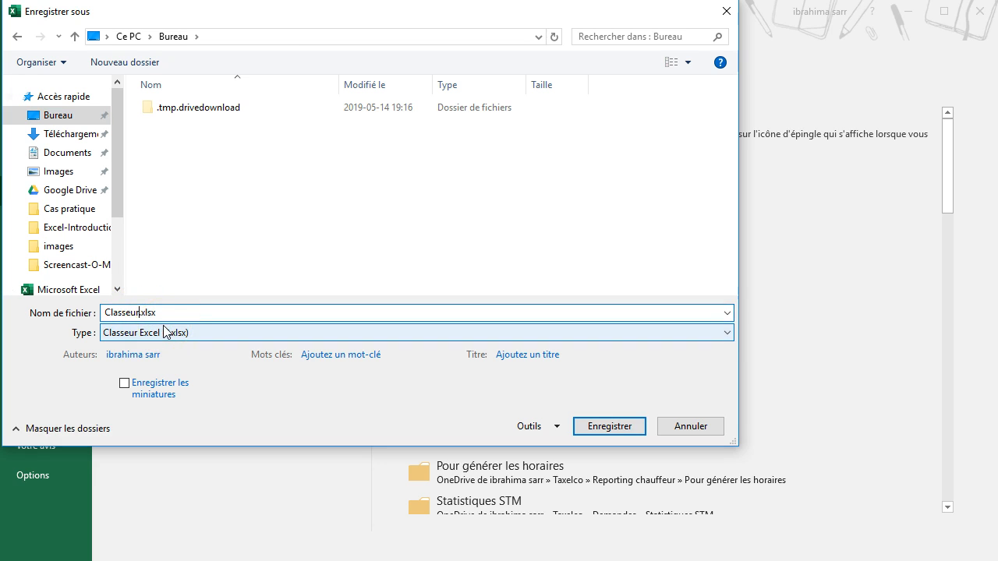
text(Mon premier classeur)
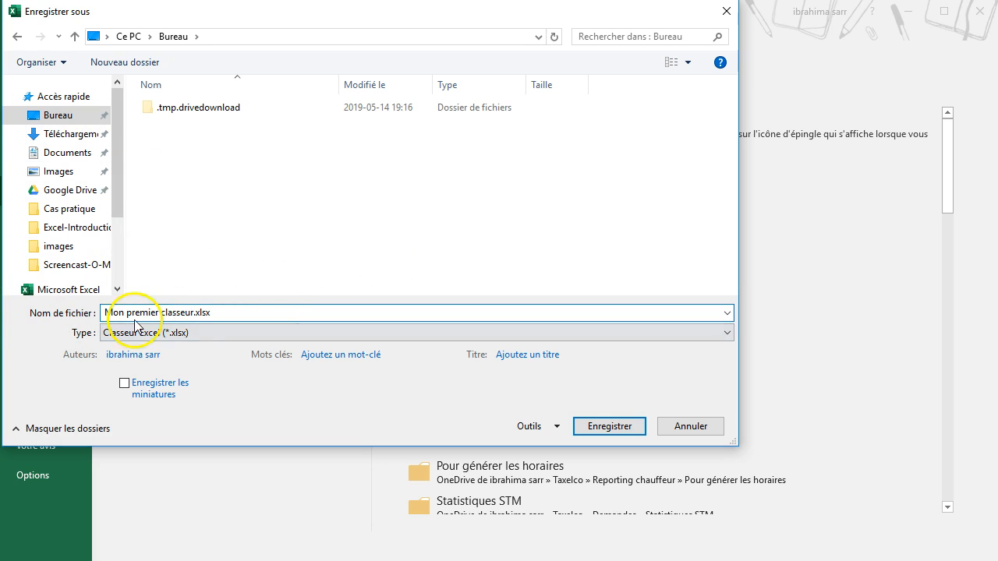
- Examine the file formats available for saving the workbook and the extension in its file name
click(726, 333)
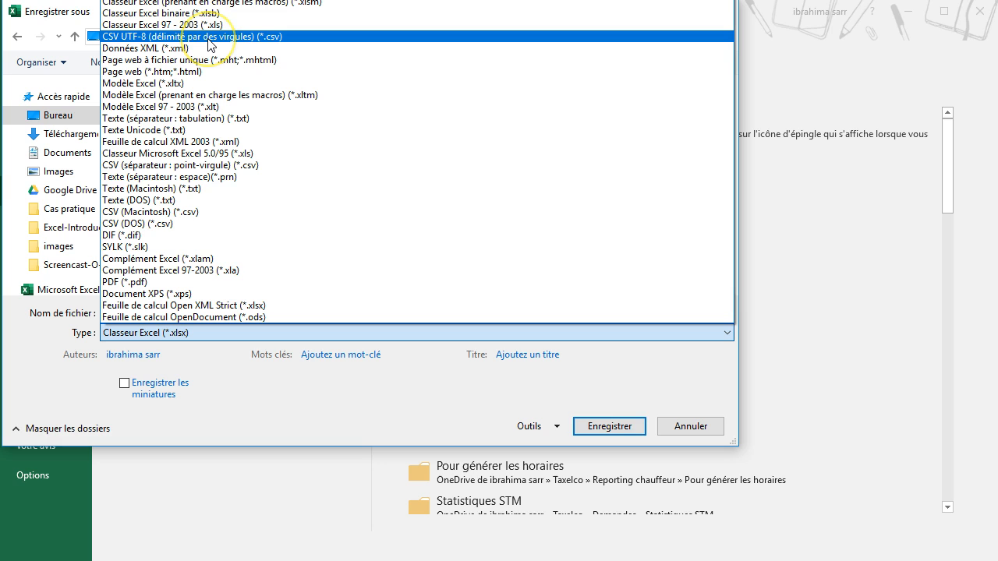
click(62, 386)
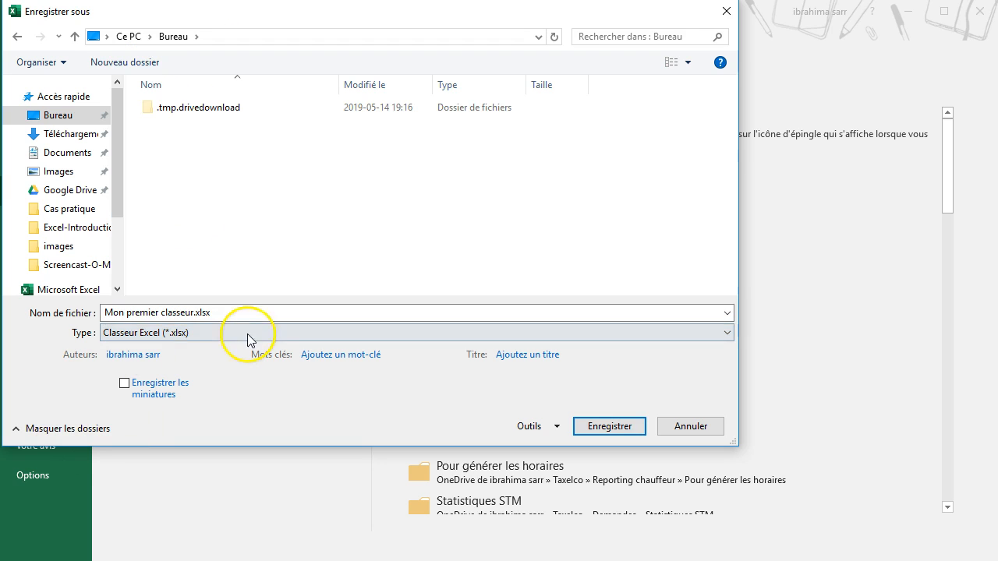
click(238, 313)
click(225, 312)
drag(224, 312, 161, 312)
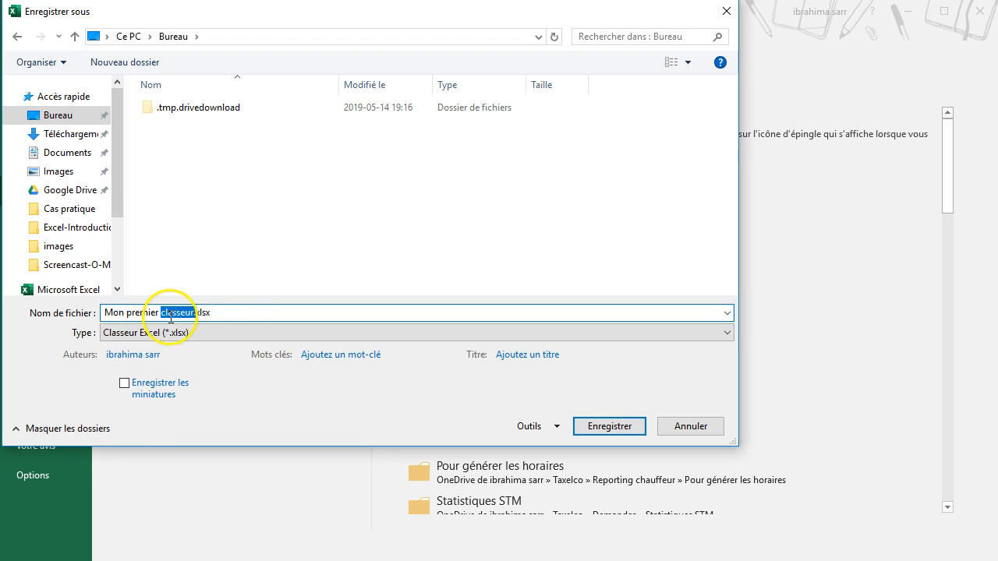
click(221, 312)
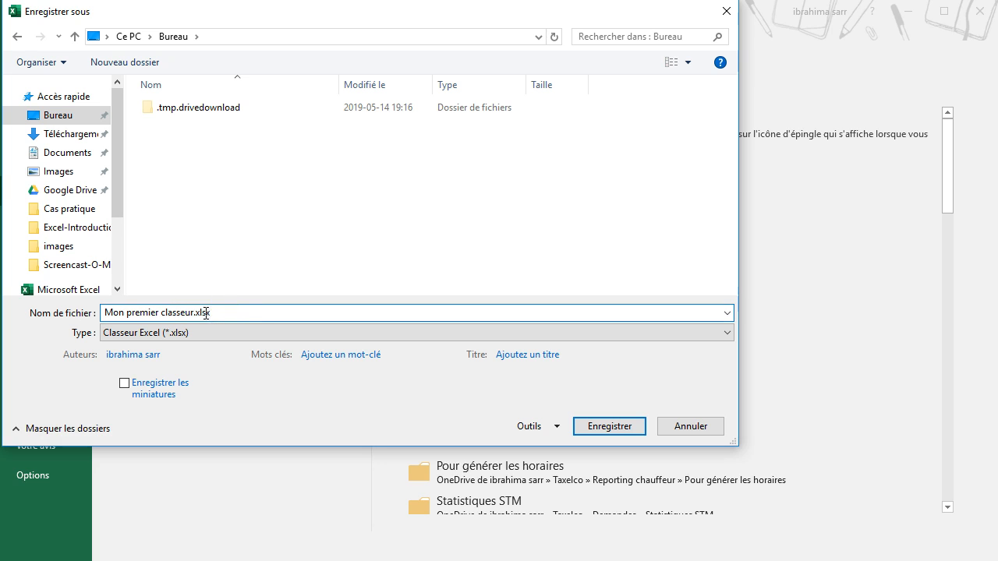
click(603, 335)
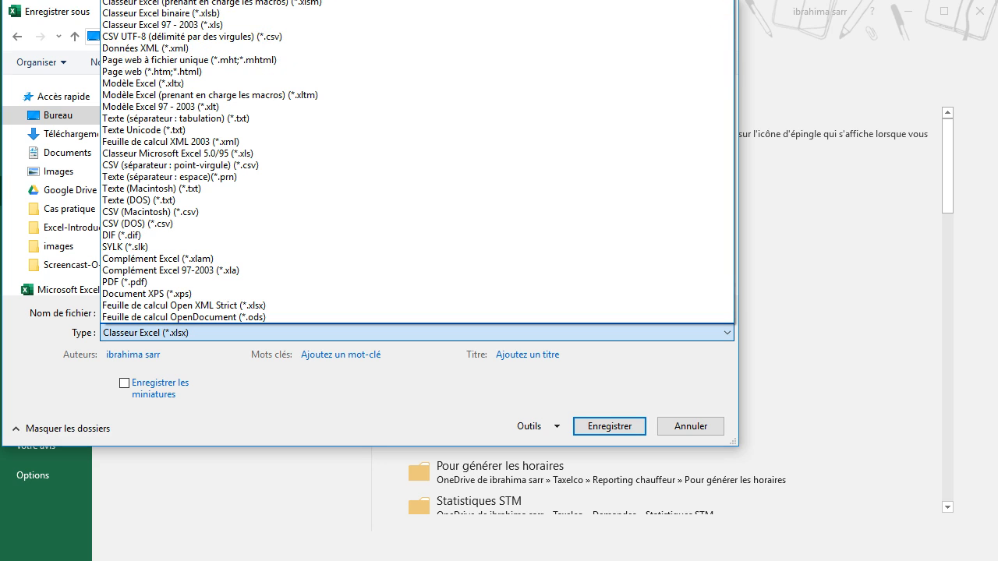
click(289, 411)
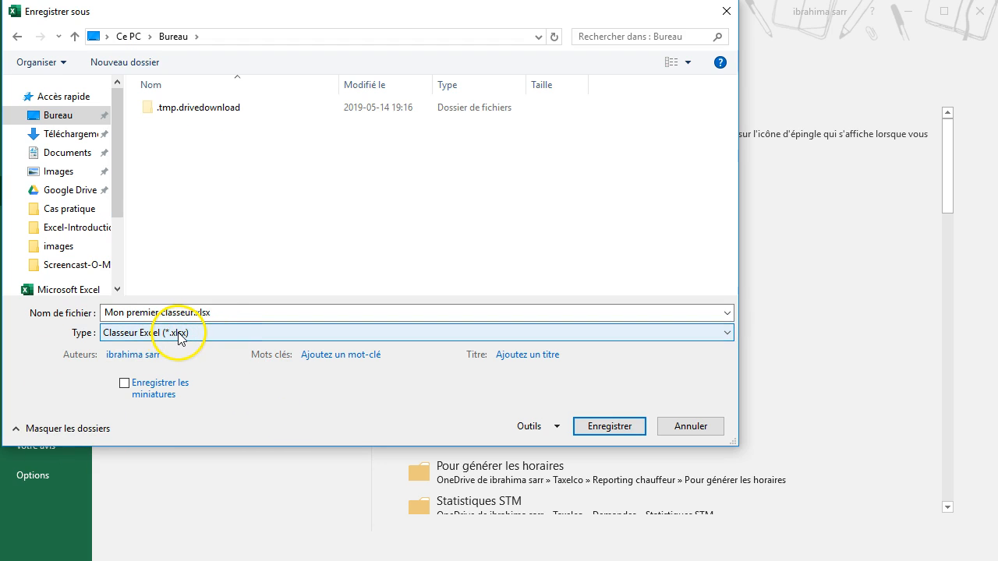
- Save the workbook in the Classeur Excel (*.xlsx) format and minimize its window to show the desktop
drag(212, 313, 109, 310)
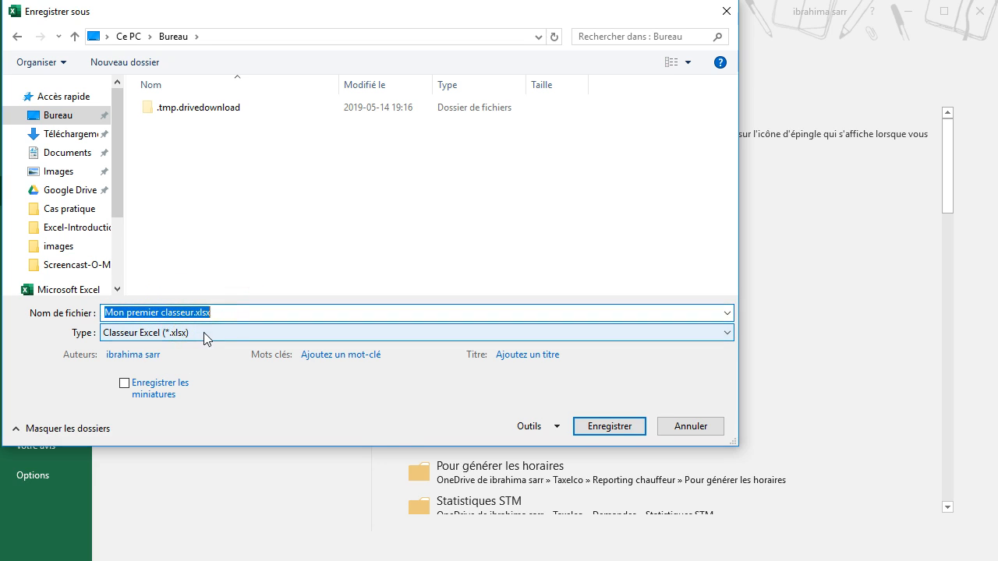
click(627, 428)
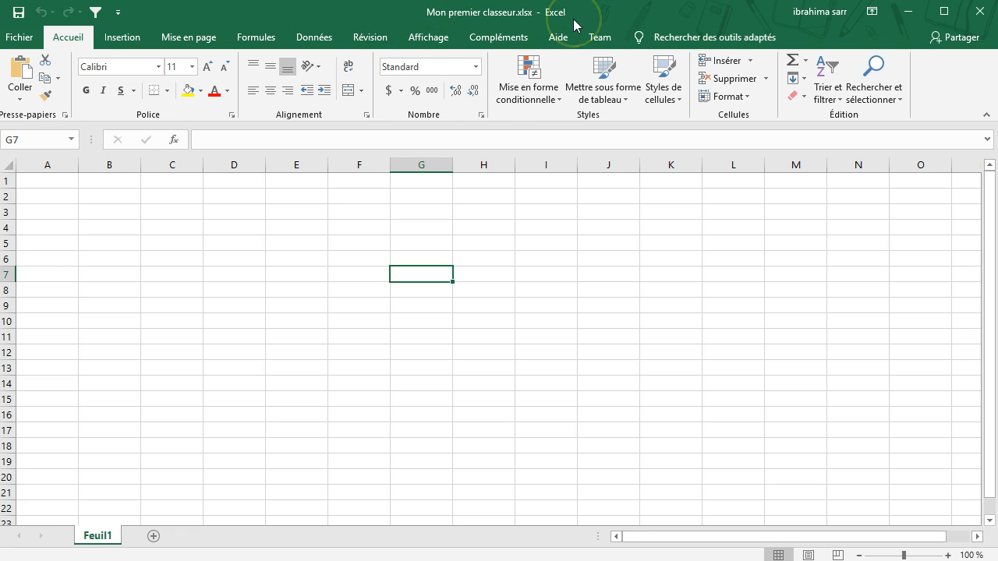
click(907, 12)
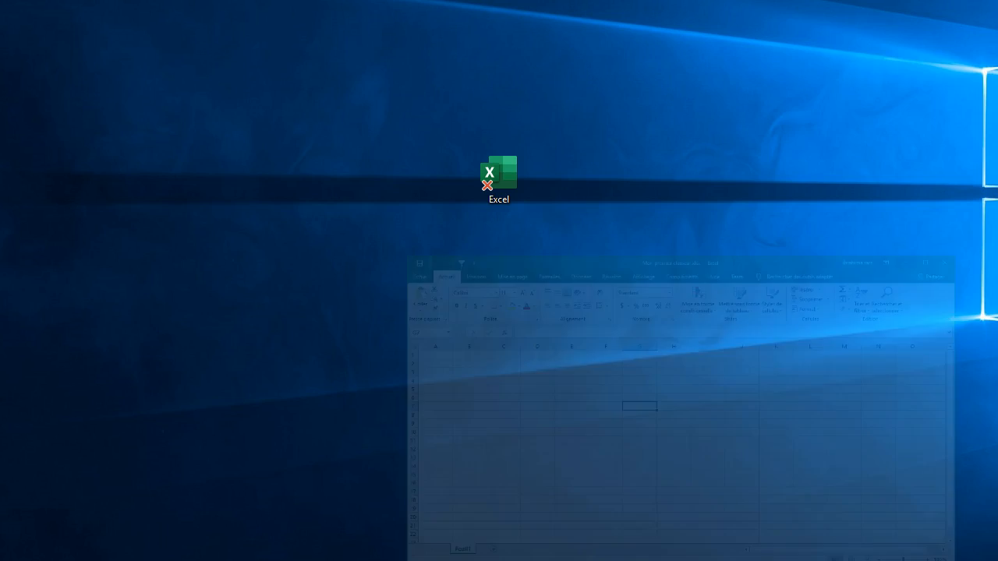
drag(253, 1, 405, 158)
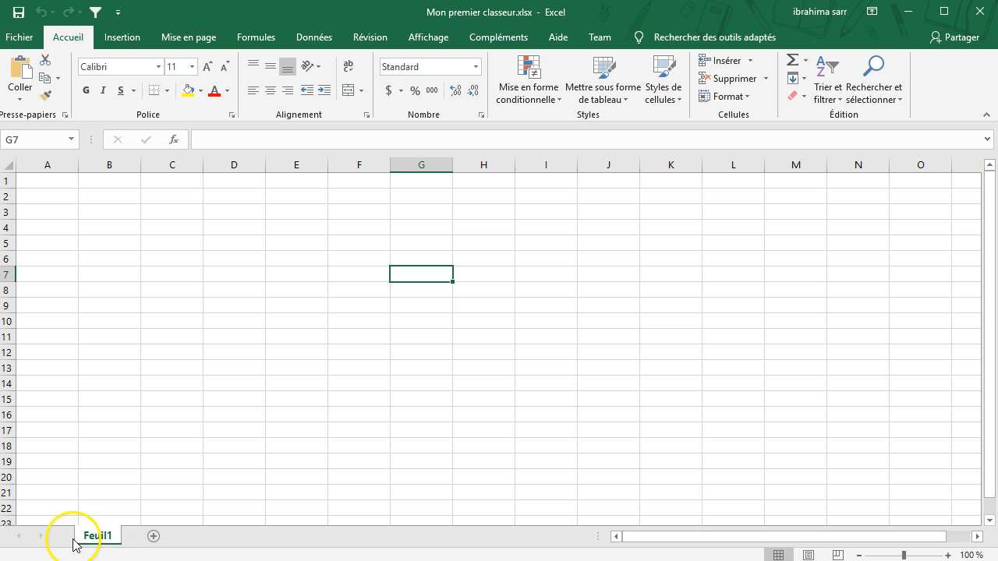
double_click(100, 536)
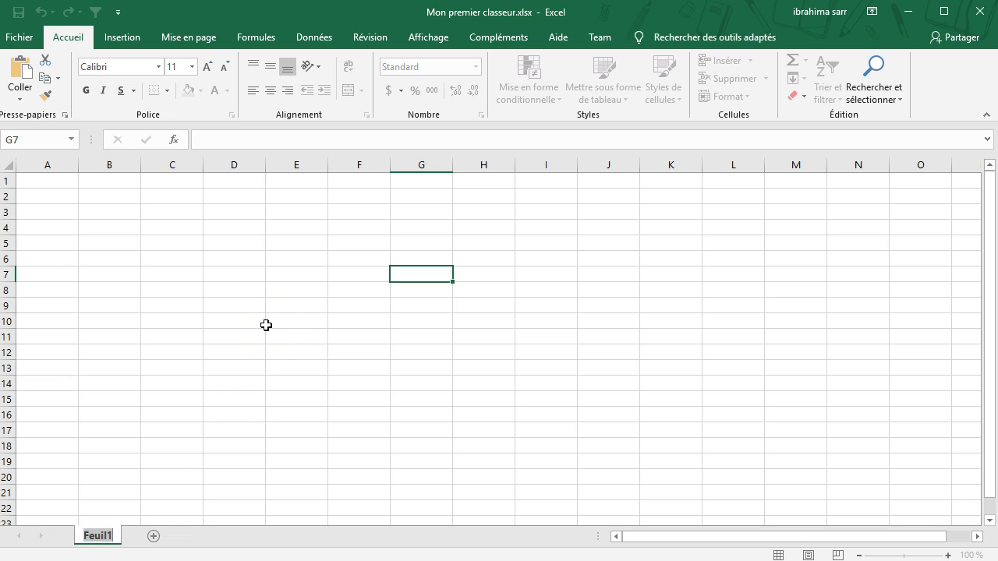
click(270, 382)
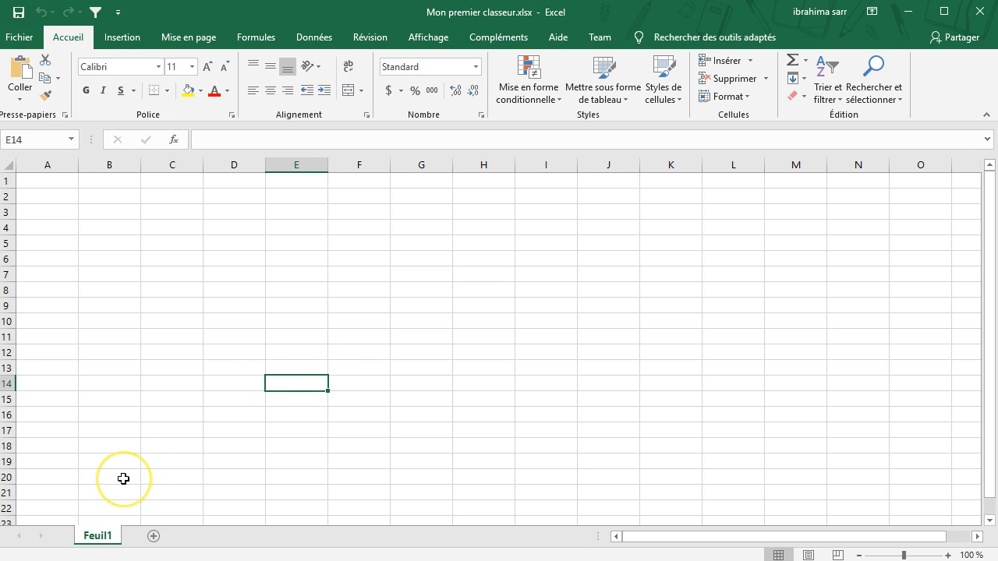
double_click(100, 543)
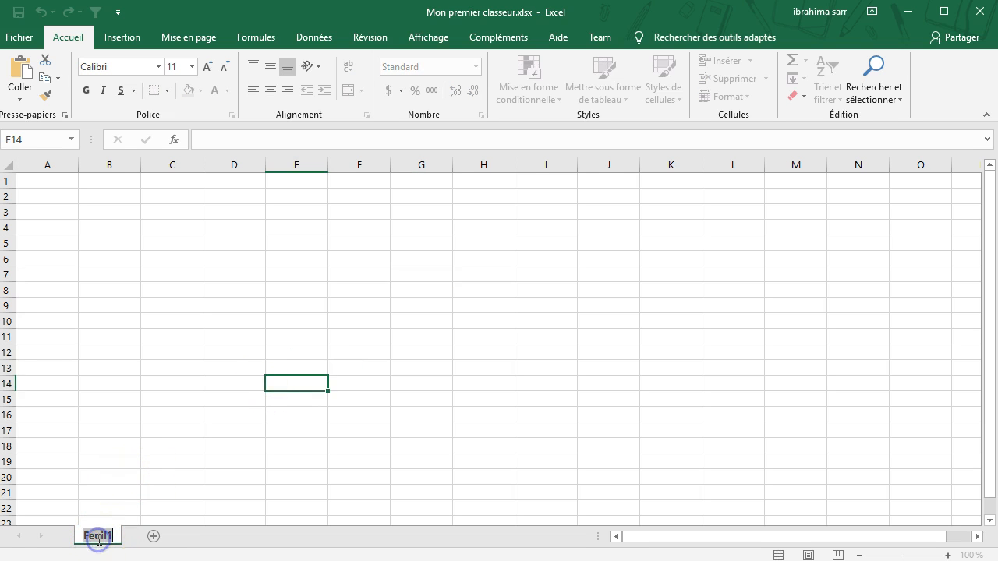
click(137, 482)
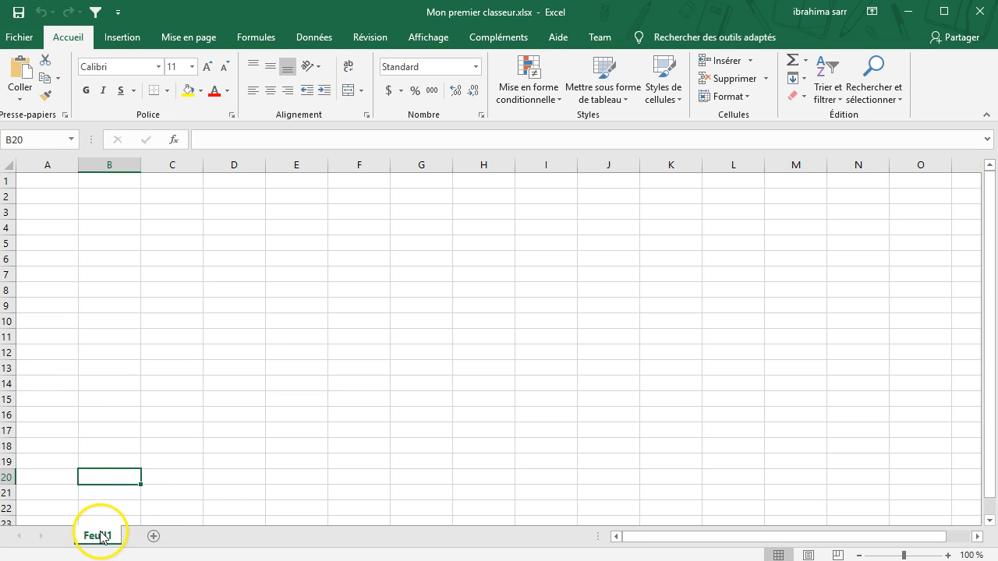
right_click(100, 533)
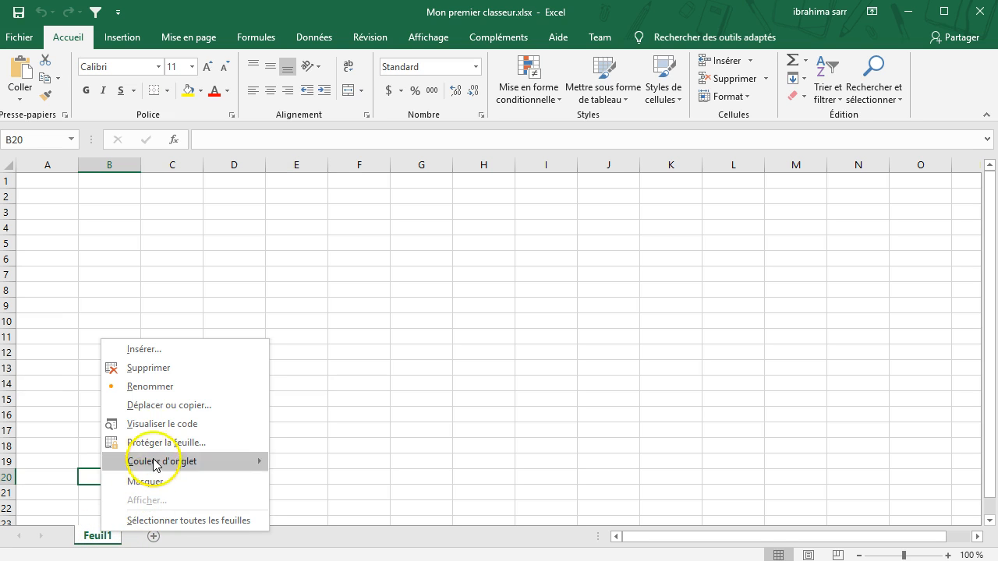
click(161, 387)
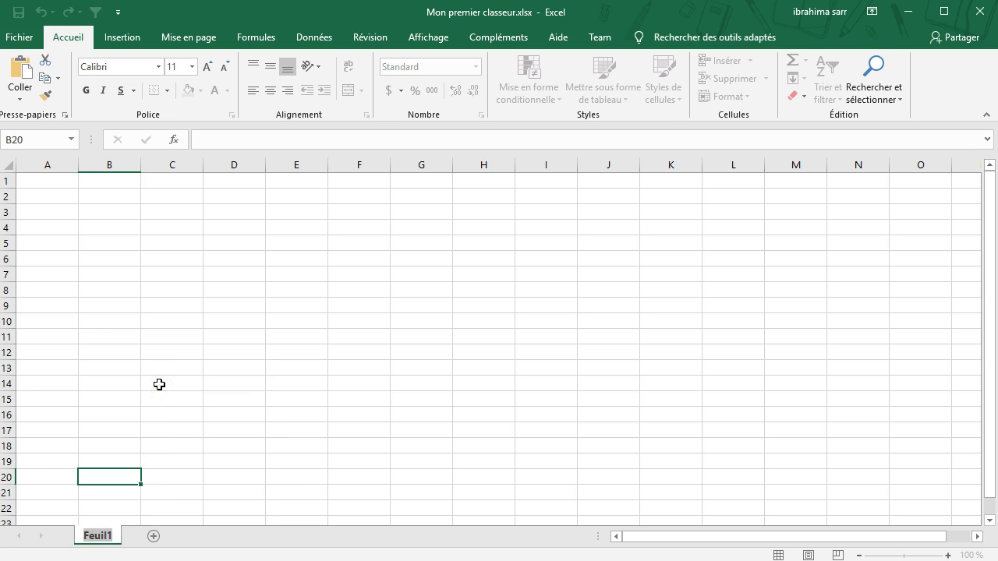
click(161, 385)
click(315, 427)
- Rename the worksheet Feuil1 as "Onglet 1"
double_click(94, 534)
text(Onlget 1)
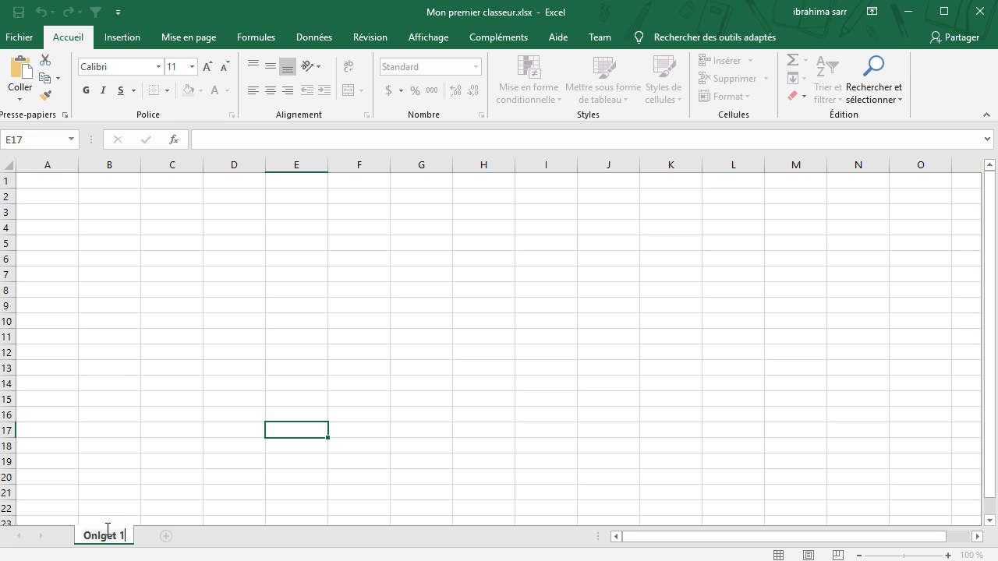
click(134, 461)
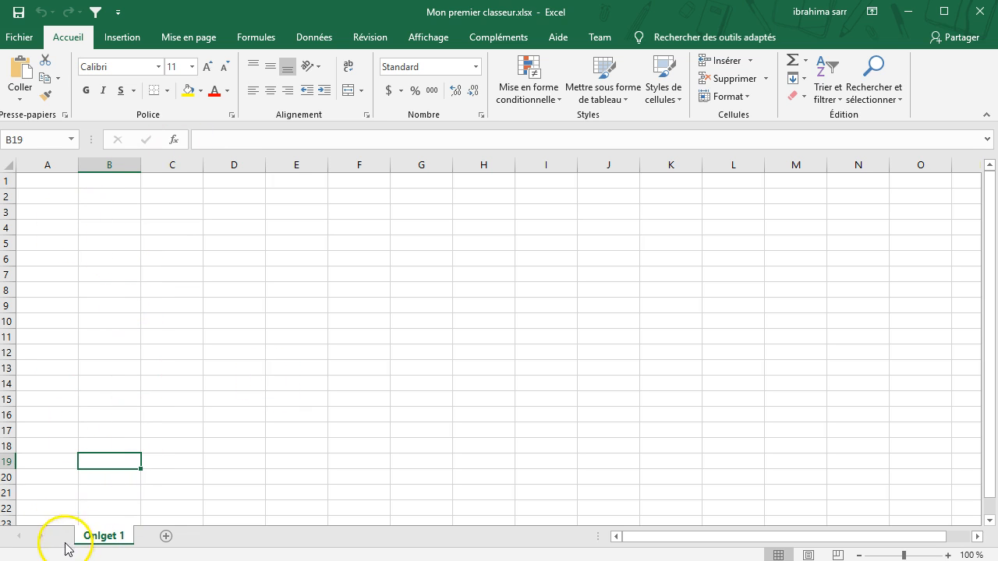
right_click(104, 536)
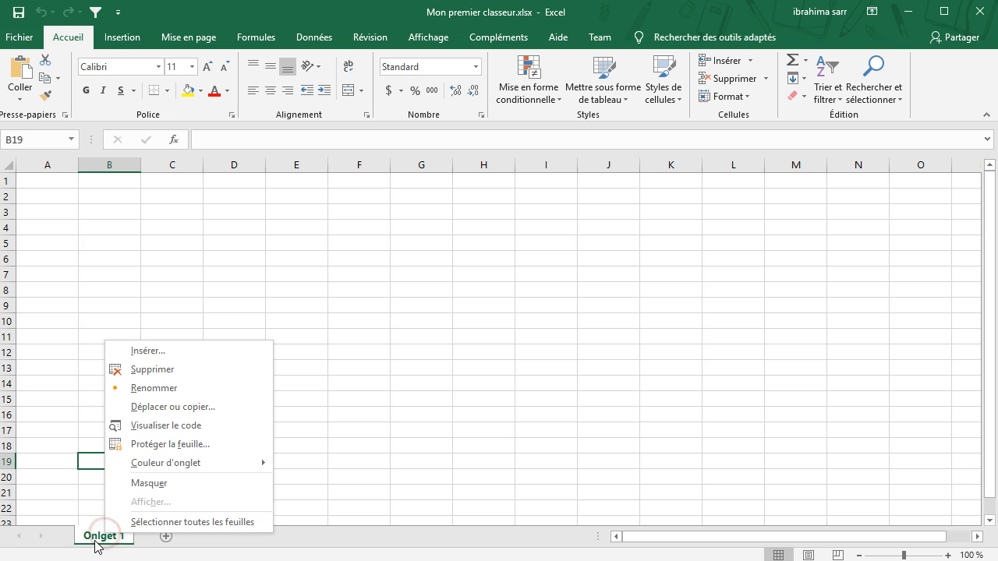
click(95, 538)
double_click(106, 537)
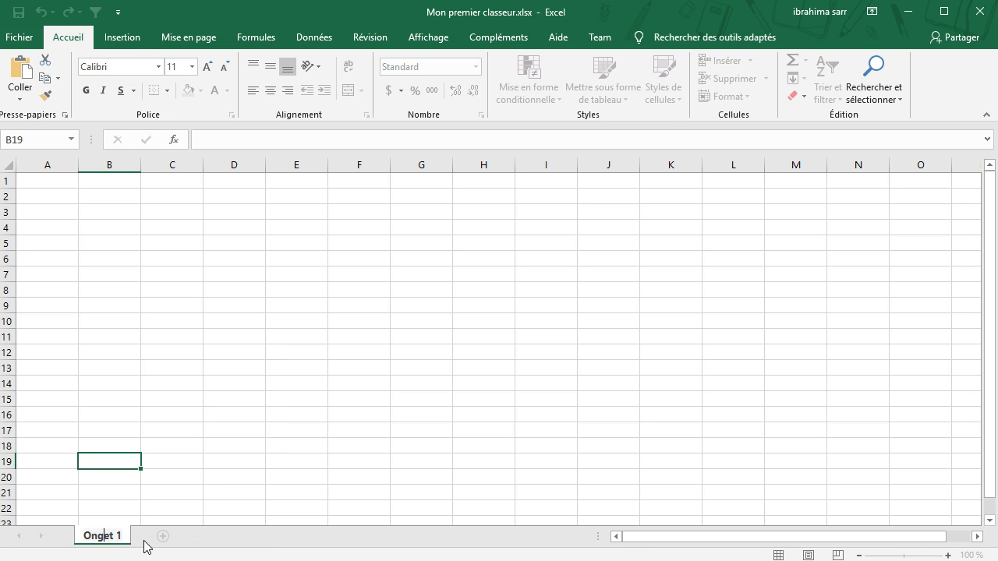
click(182, 396)
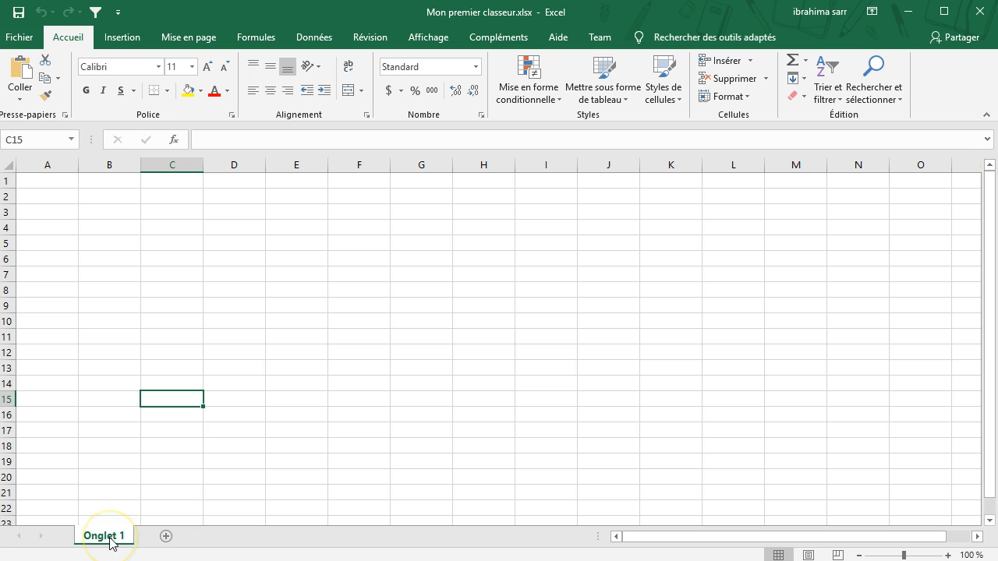
- Add a new worksheet after the Onglet 1 sheet
click(166, 537)
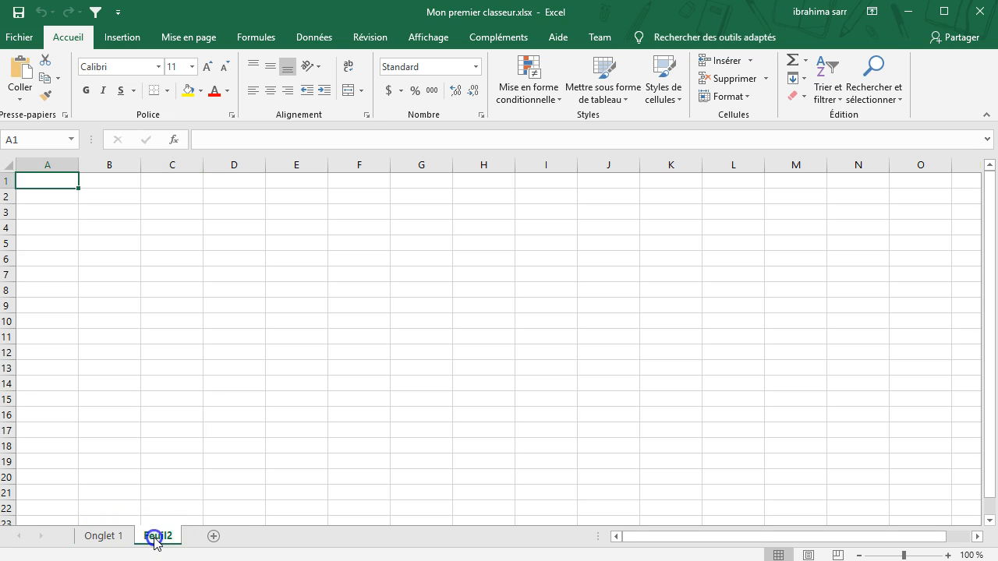
- Rename the Feuil2 worksheet as "Onglet 2"
double_click(157, 538)
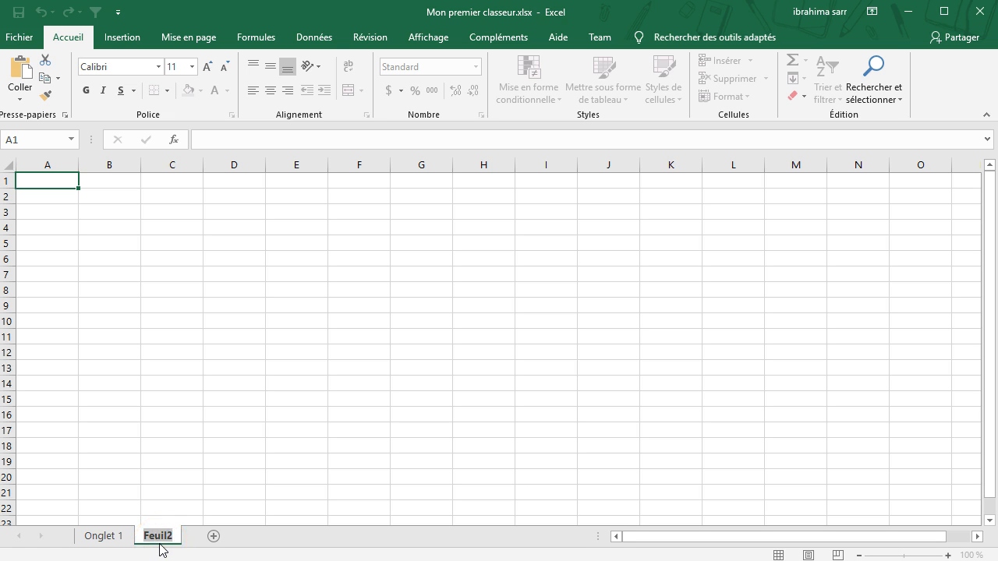
text(Onn)
key(BackSpace)
text(glet)
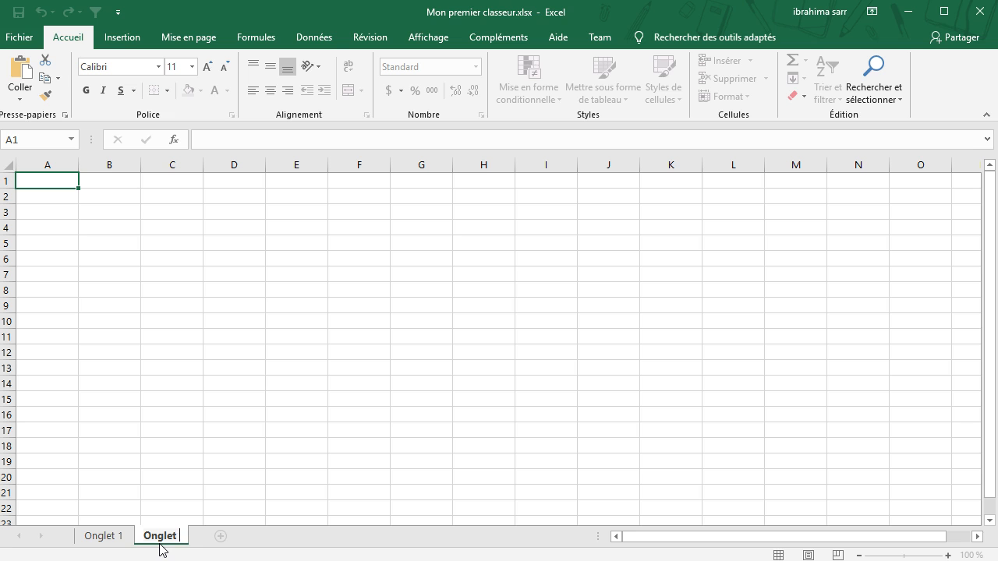
click(177, 449)
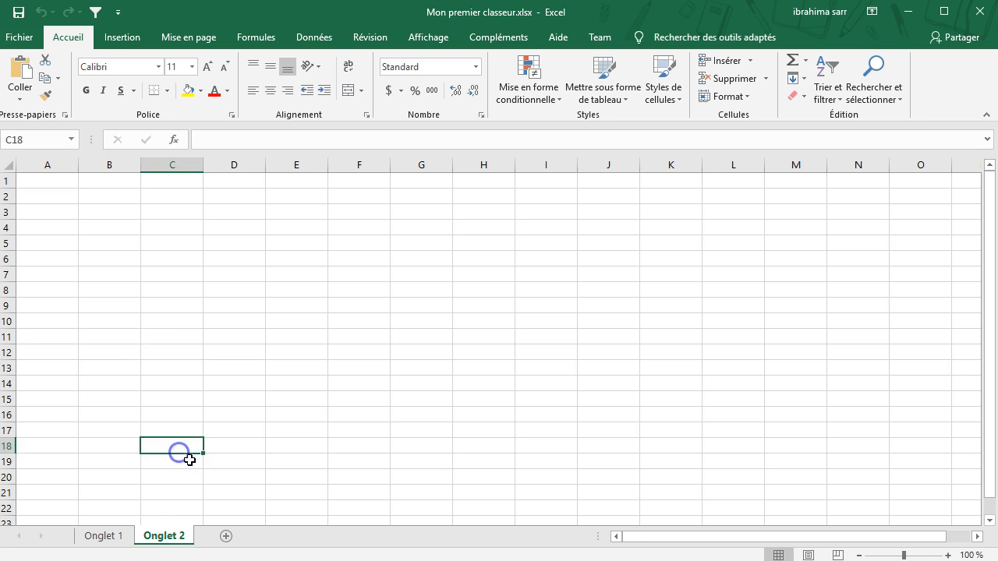
click(407, 489)
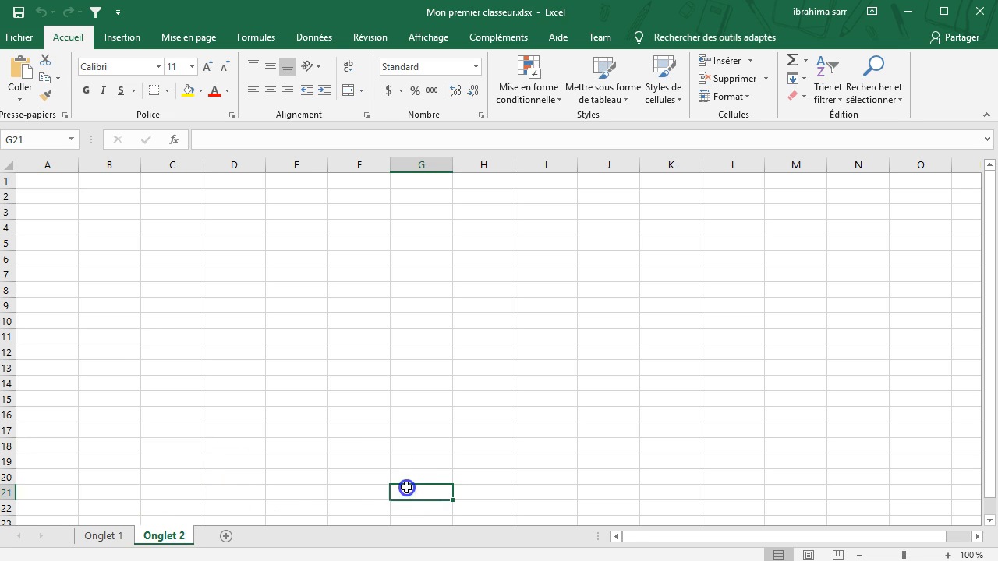
- Add a third worksheet after Onglet 2 and name it "Onlget 3"
click(226, 535)
double_click(212, 537)
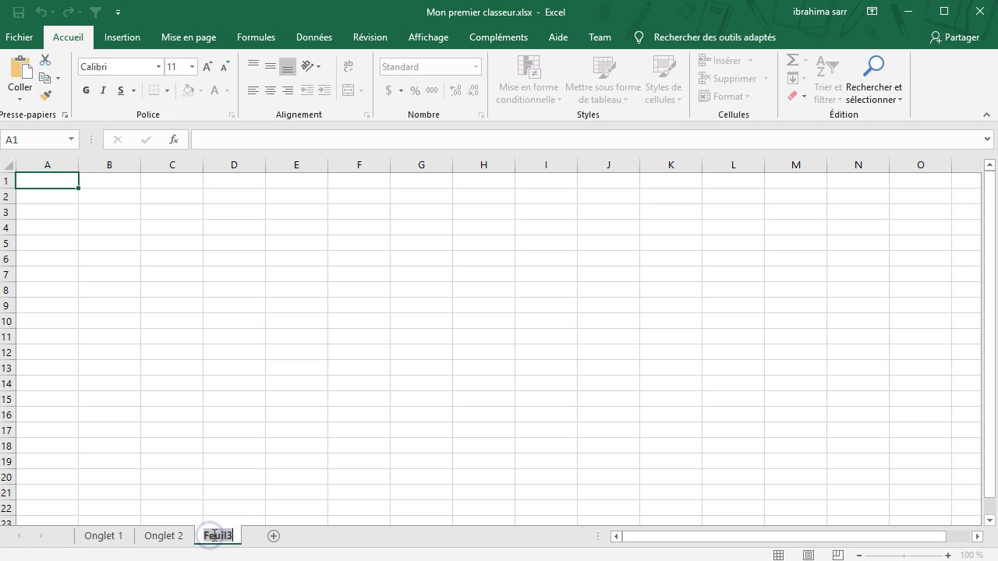
text(O)
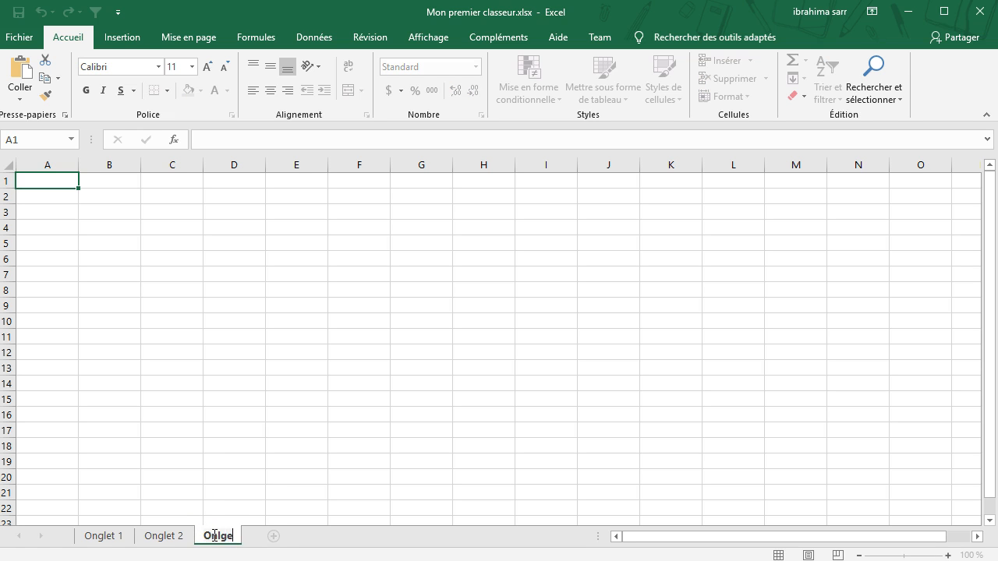
text(nglet 3)
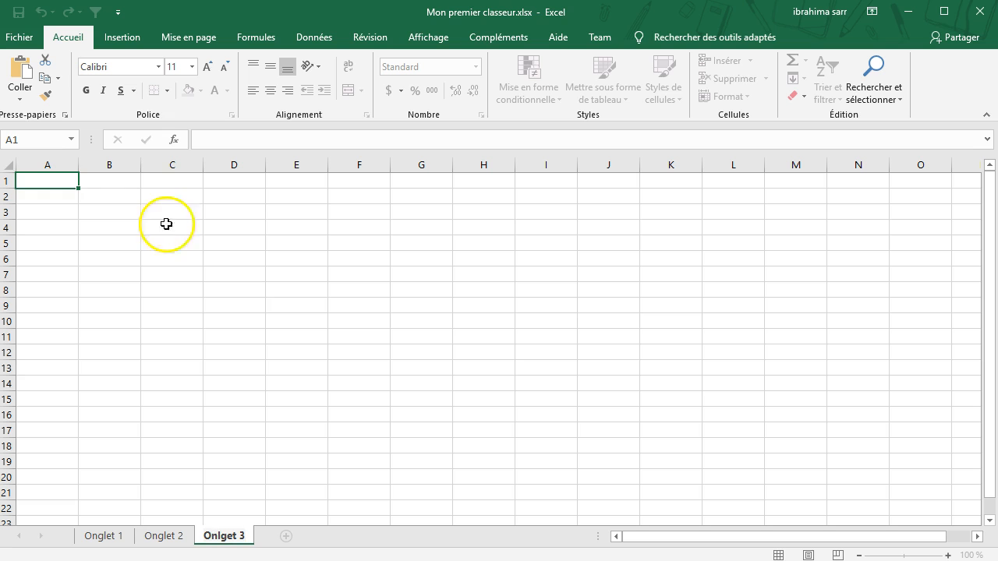
click(216, 302)
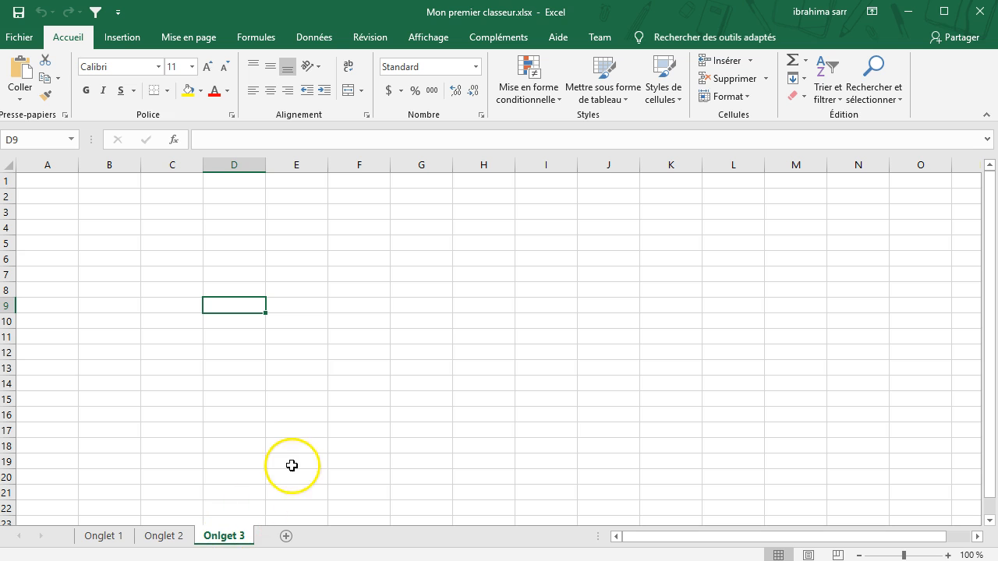
- Delete the third worksheet, Onlget 3, from the workbook
right_click(229, 538)
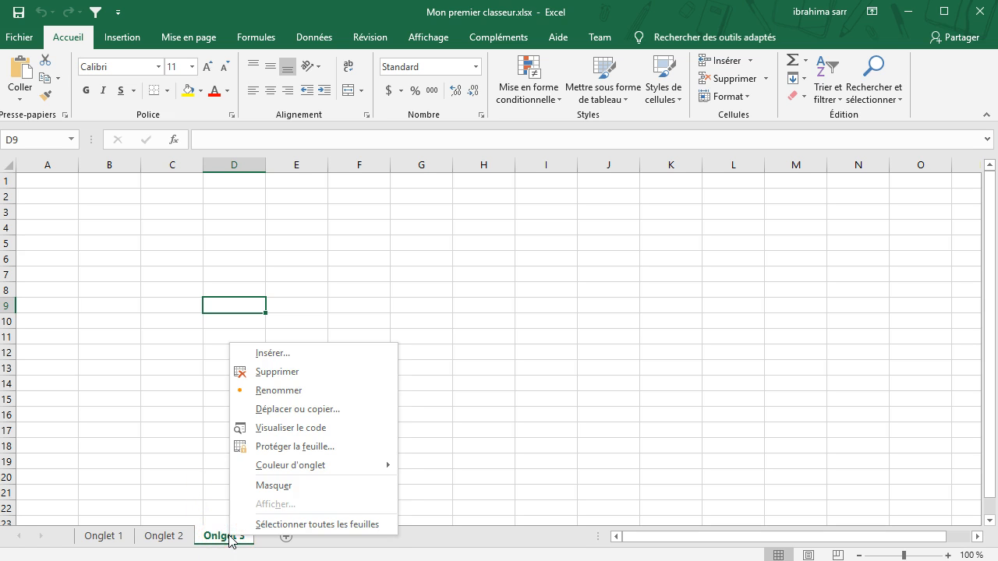
click(291, 373)
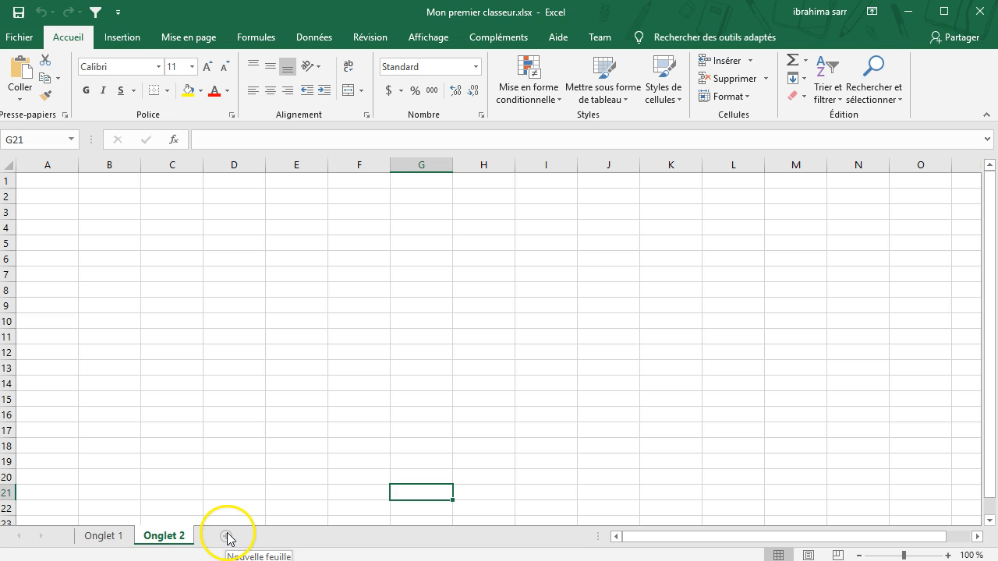
- Insert a blank worksheet using the Feuille template and move it after Onglet 2
right_click(185, 535)
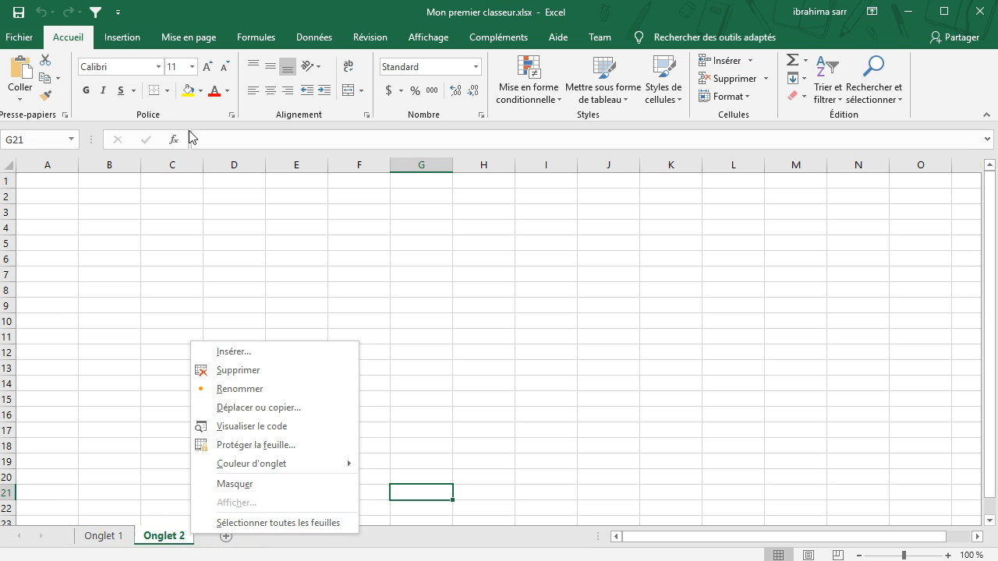
click(257, 352)
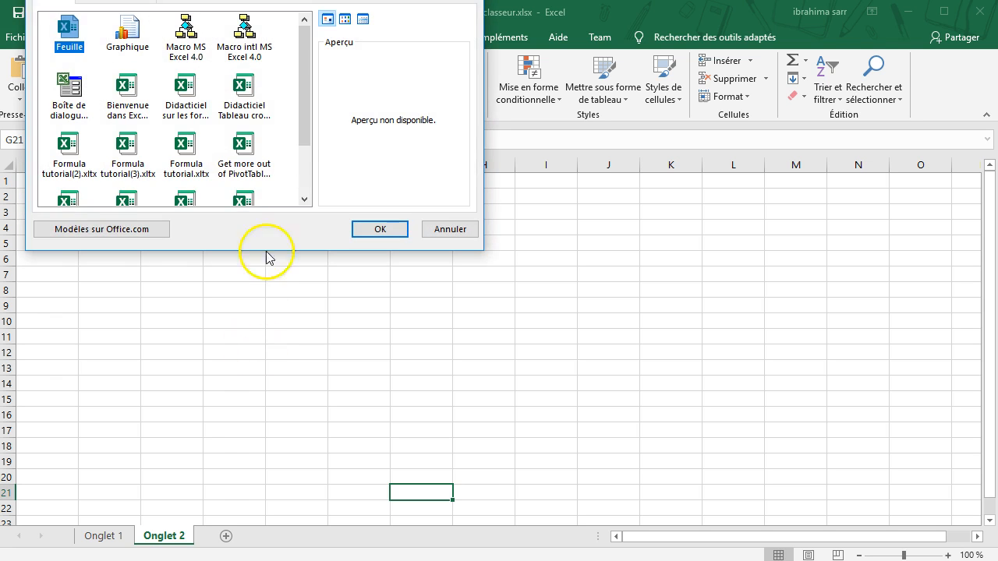
drag(435, 0, 494, 117)
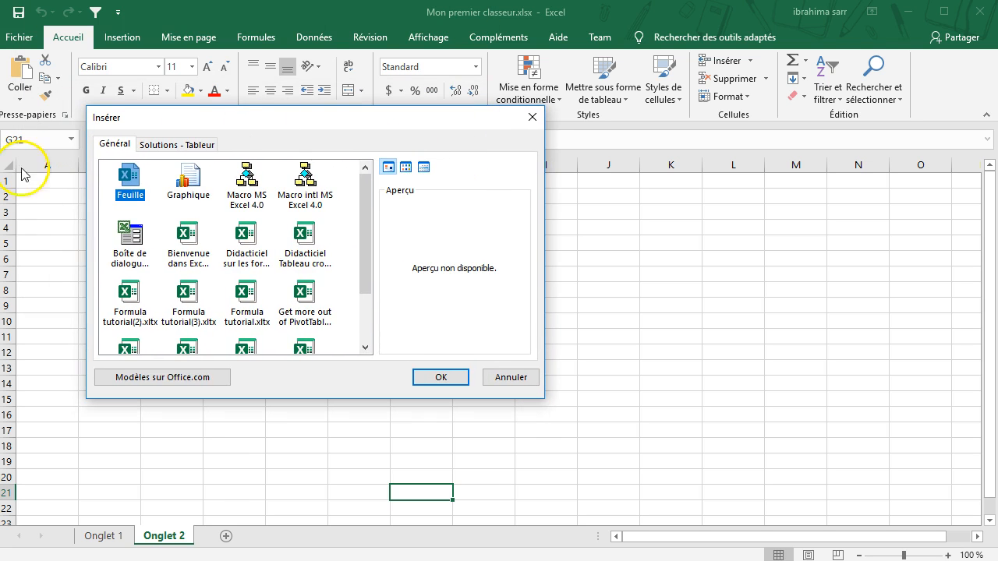
mouse_move(360, 211)
mouse_down()
mouse_move(372, 260)
mouse_move(346, 216)
mouse_up()
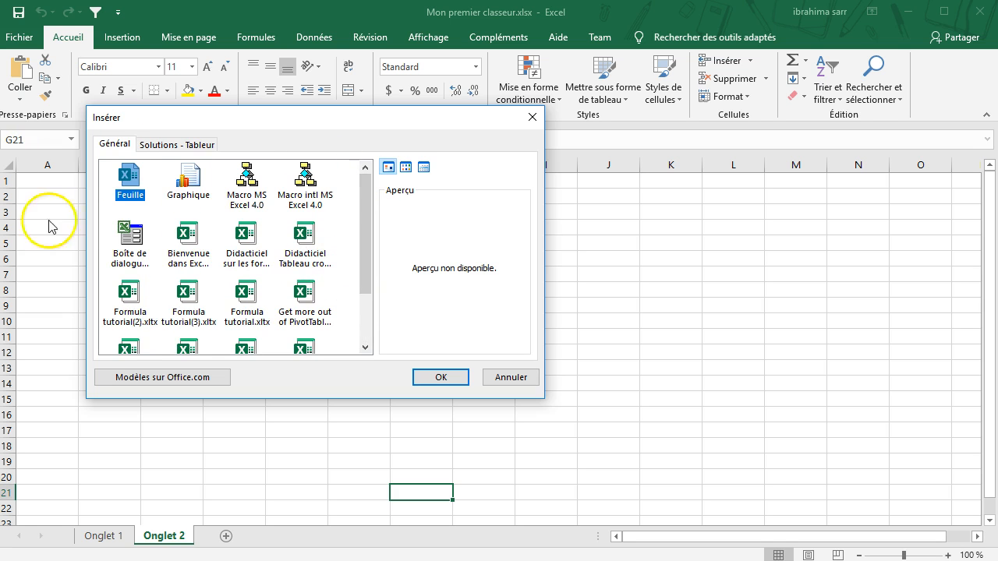
click(438, 378)
drag(154, 536, 242, 543)
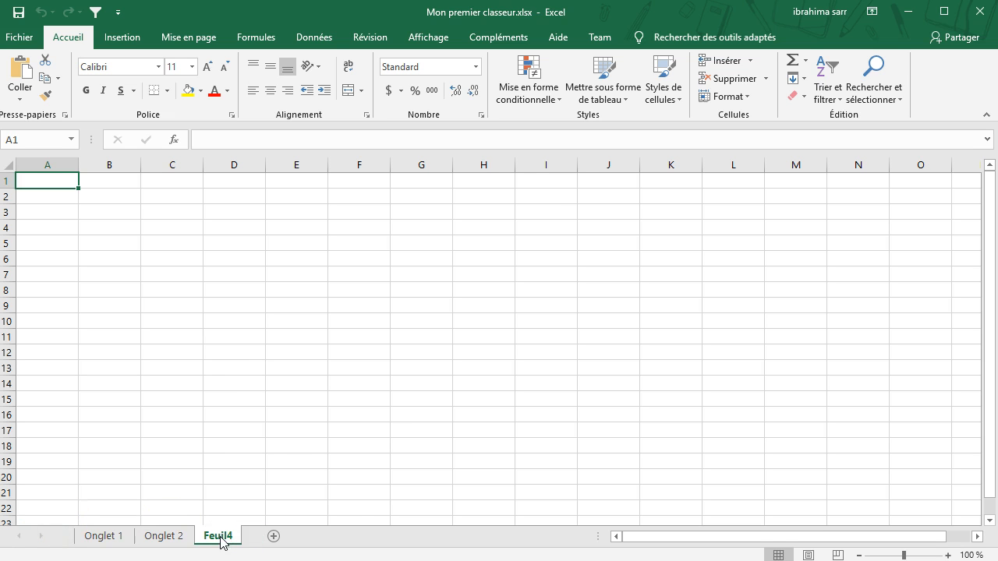
- Delete the Feuil4 worksheet
right_click(222, 541)
click(249, 365)
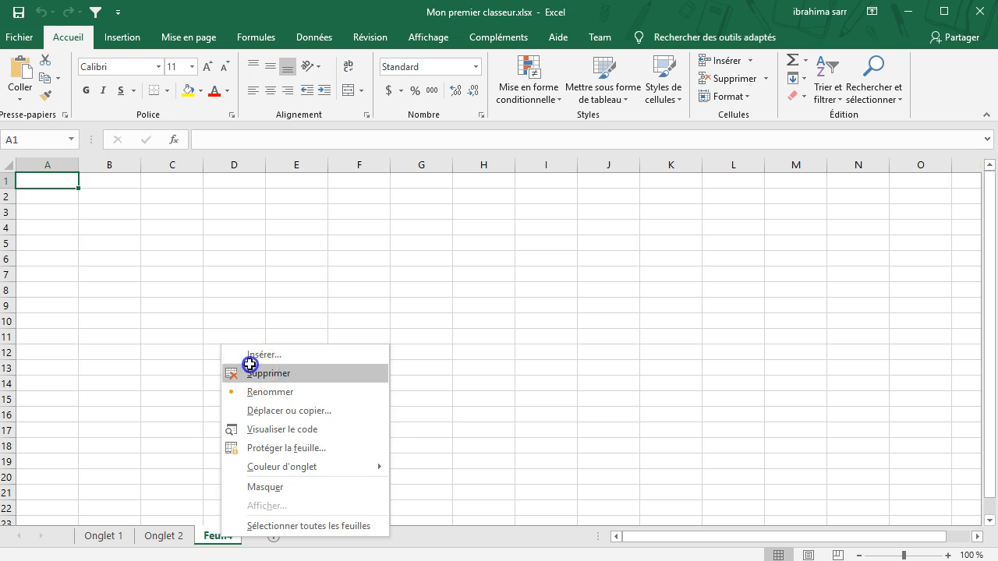
- Add another new worksheet after Onglet 2 and delete it again
click(226, 537)
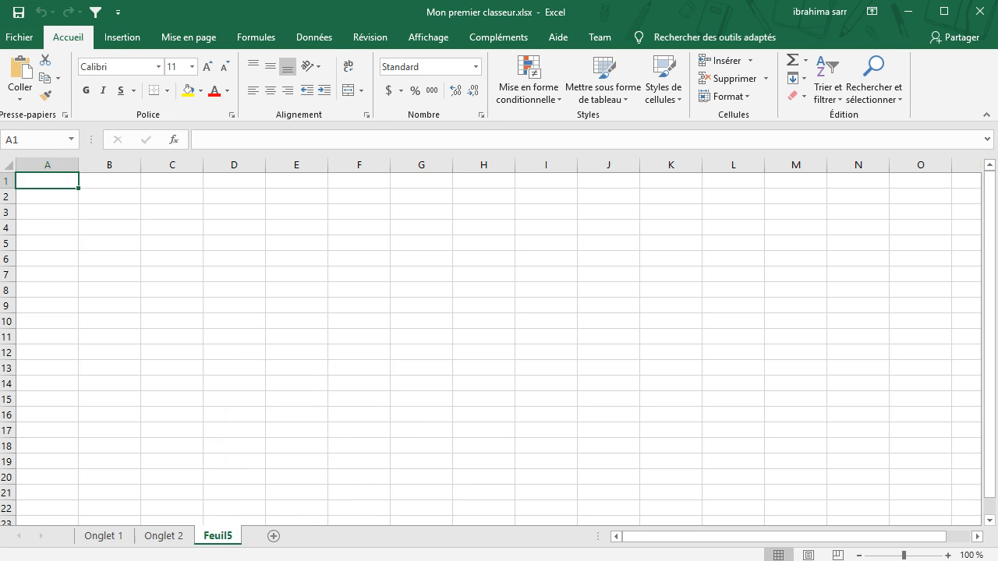
right_click(234, 524)
click(261, 373)
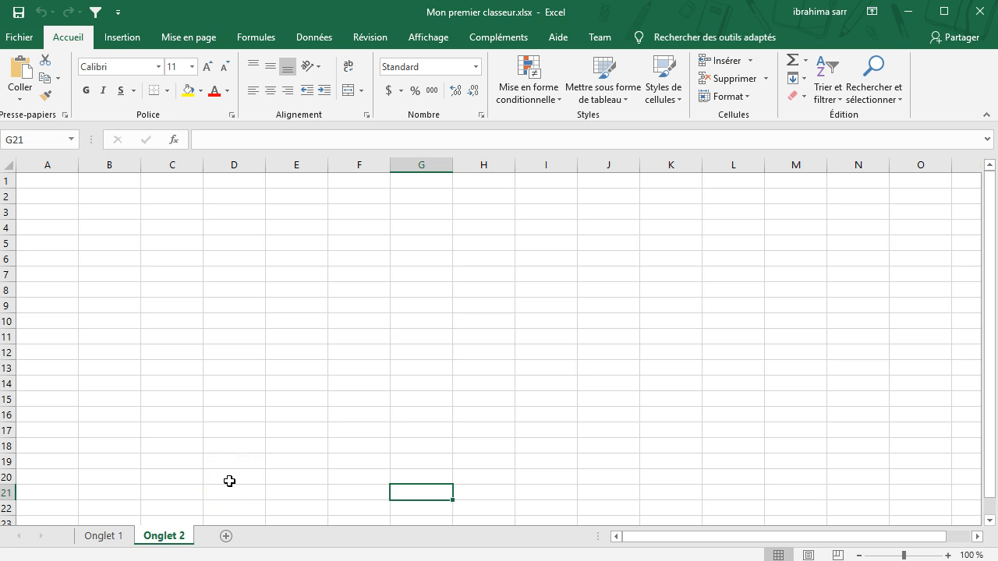
- Switch back and forth between the Onglet 1 and Onglet 2 worksheets, ending on Onglet 2
click(233, 402)
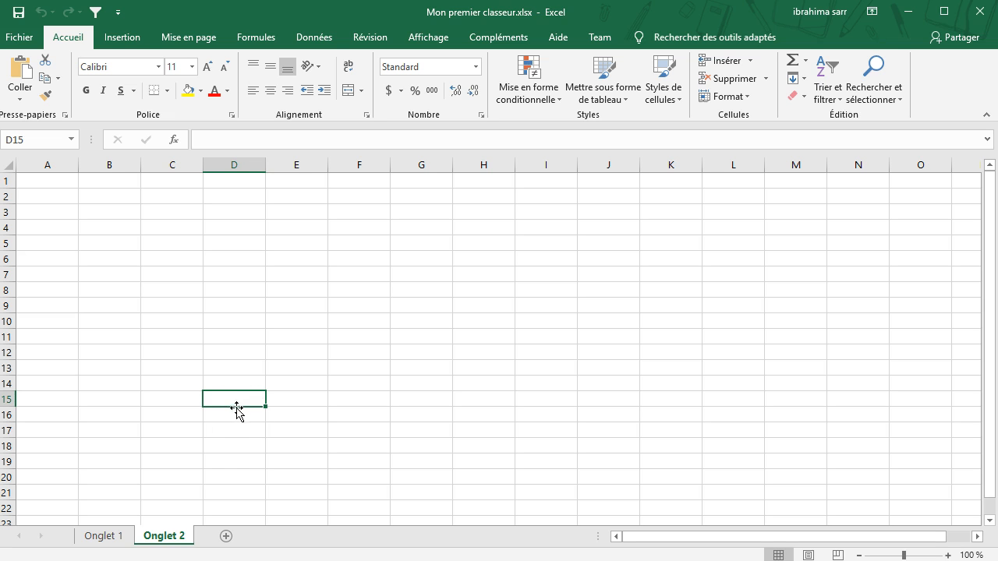
click(114, 537)
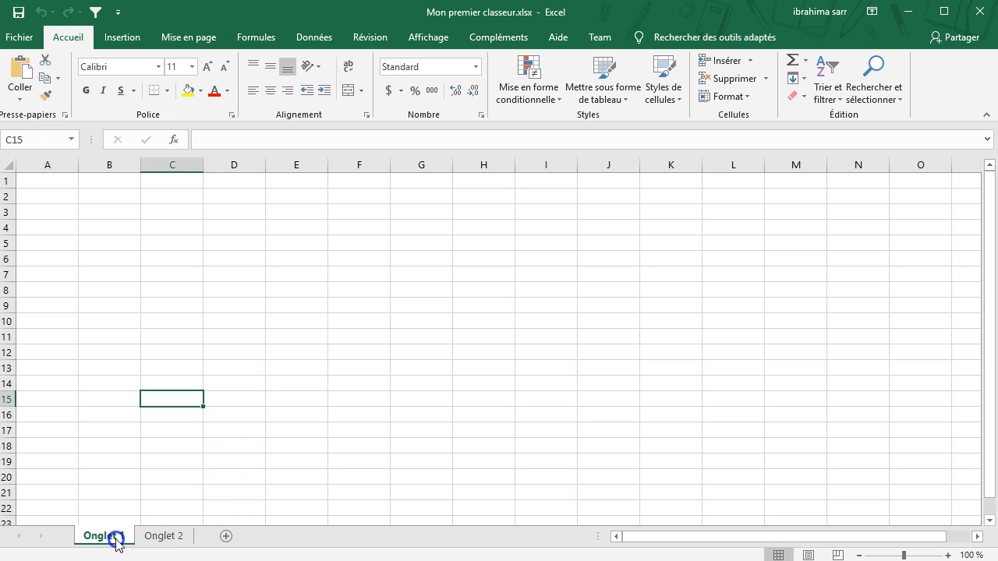
click(164, 537)
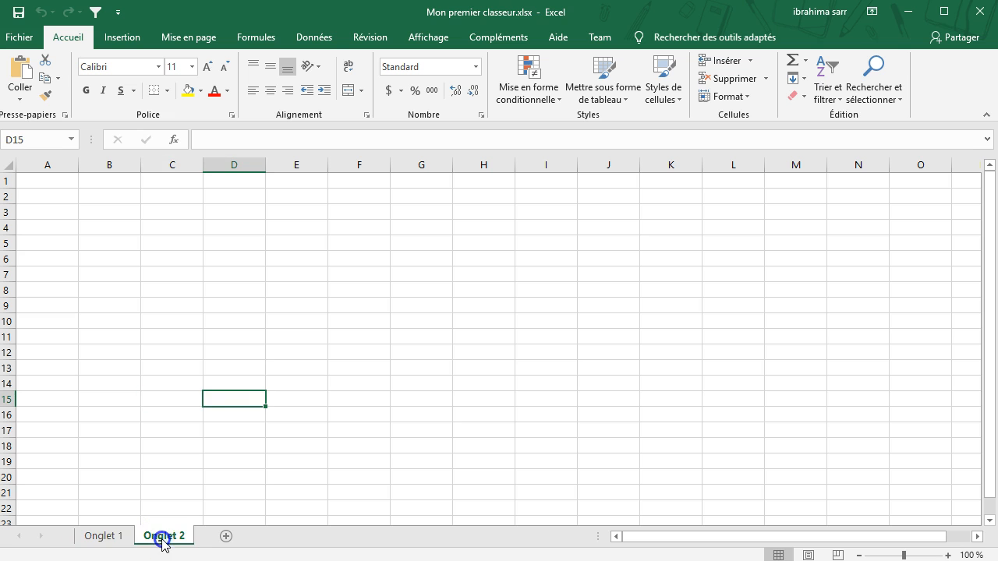
click(105, 537)
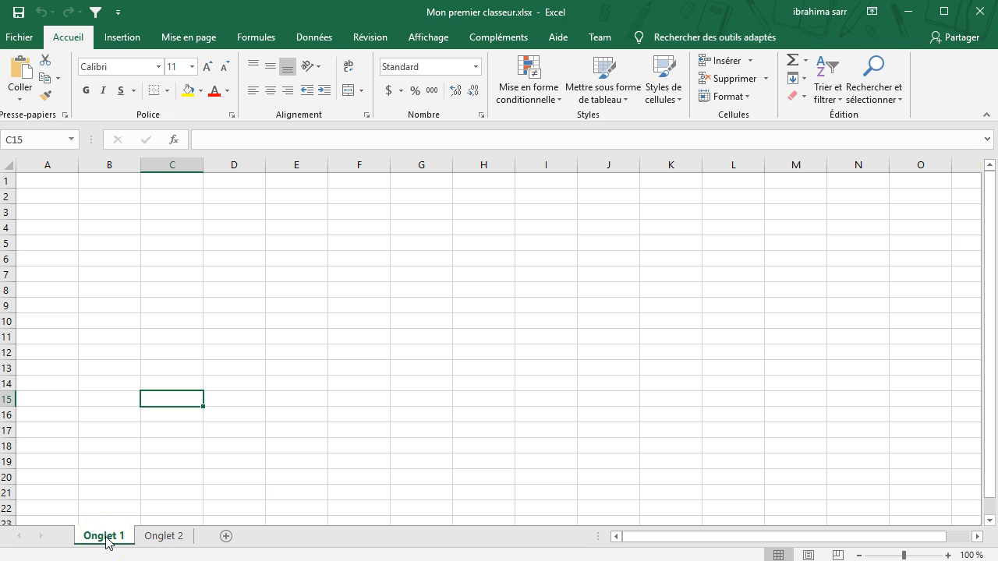
click(160, 537)
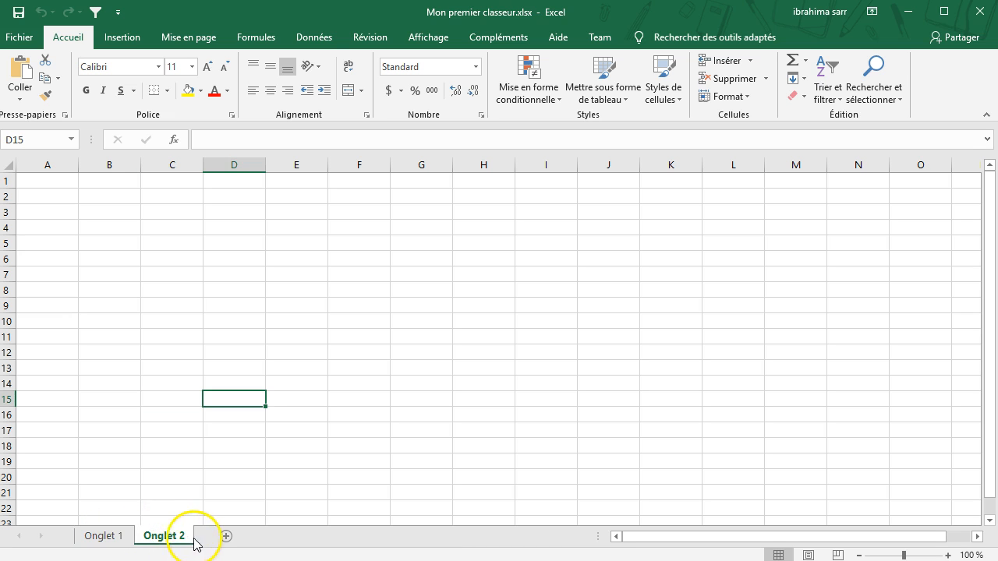
- Locate cell C5 on the Onglet 2 sheet by selecting the cell, its whole column C and its whole row 5
click(148, 244)
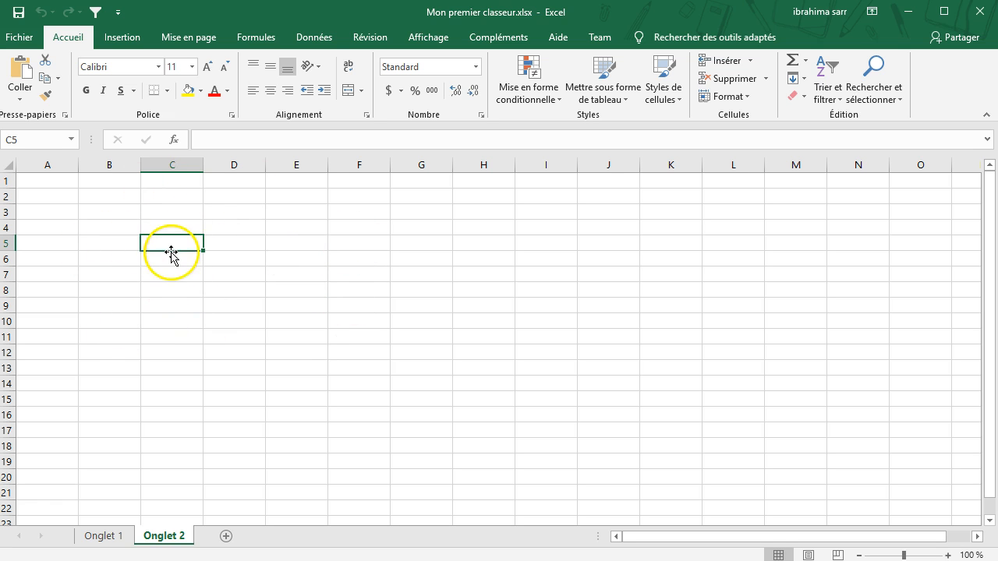
mouse_move(171, 251)
mouse_down()
mouse_move(172, 308)
mouse_move(171, 252)
mouse_move(260, 241)
mouse_move(171, 243)
mouse_up()
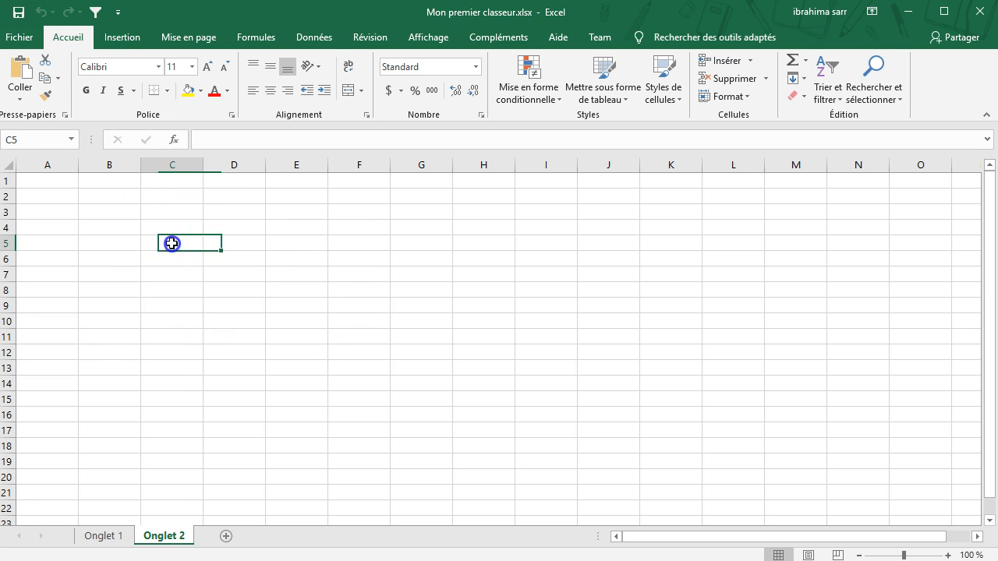
click(173, 163)
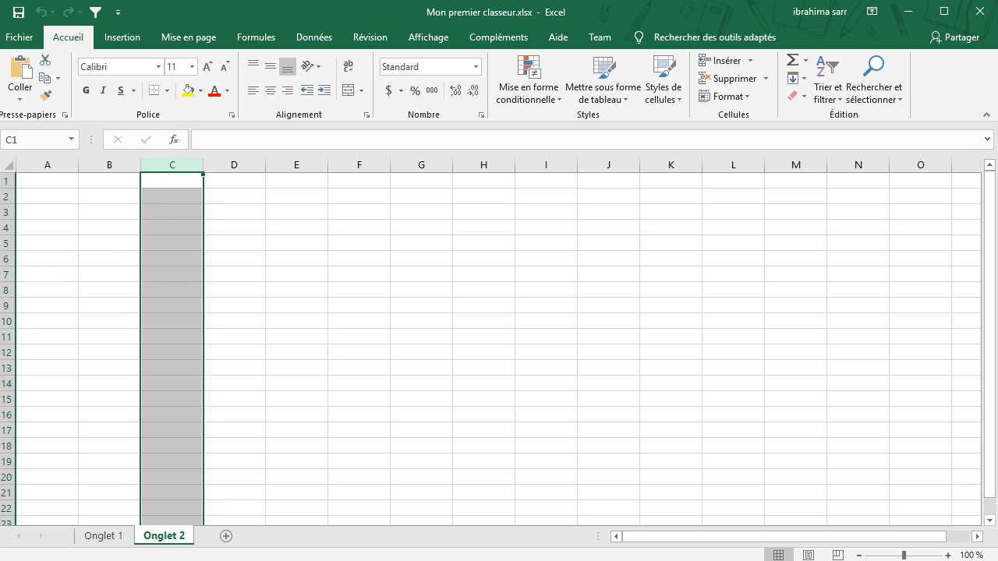
click(7, 243)
click(162, 315)
click(181, 241)
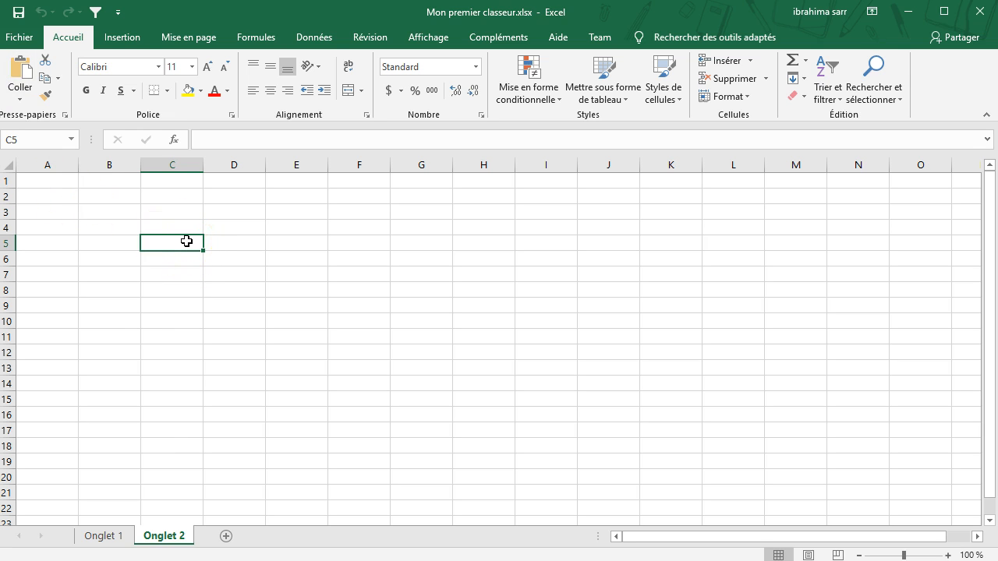
click(172, 160)
click(10, 243)
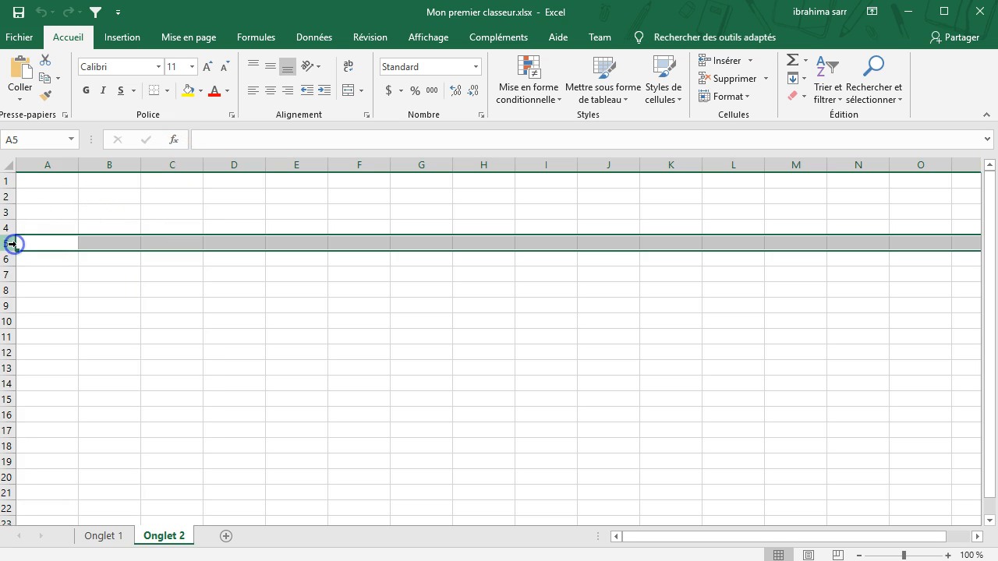
click(188, 239)
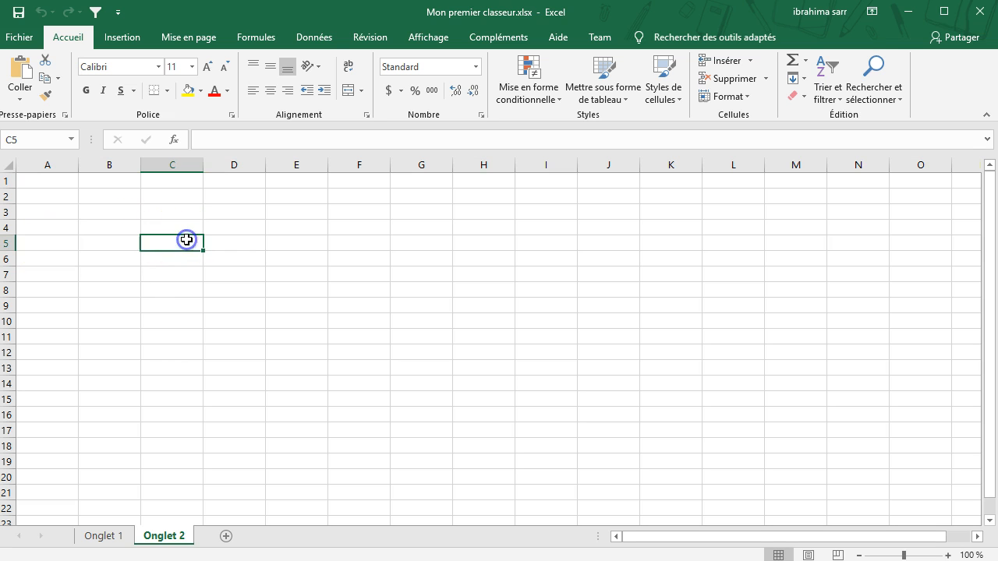
- Locate cell E3 by selecting the cell, its whole column E and its whole row 3
click(297, 210)
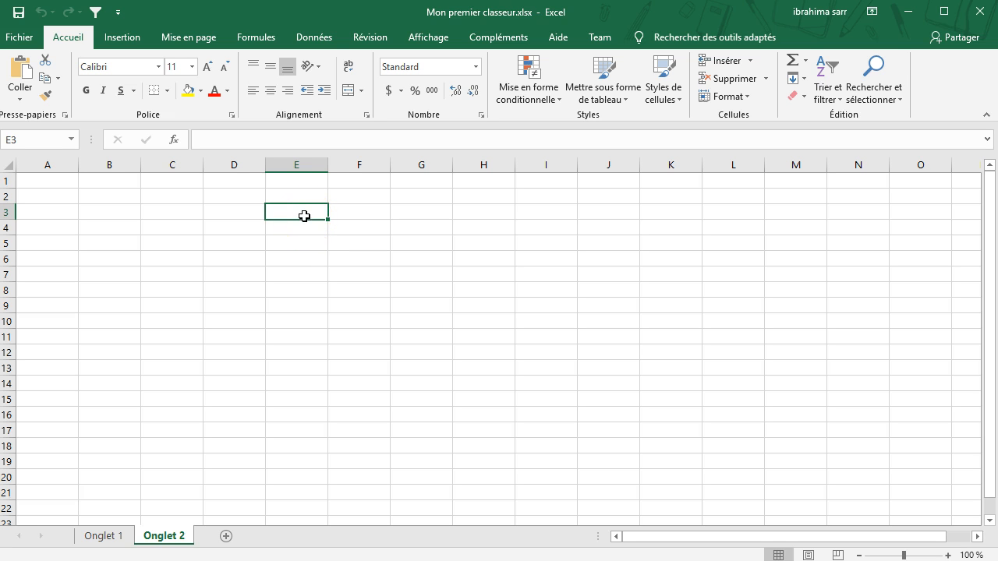
click(307, 162)
click(11, 212)
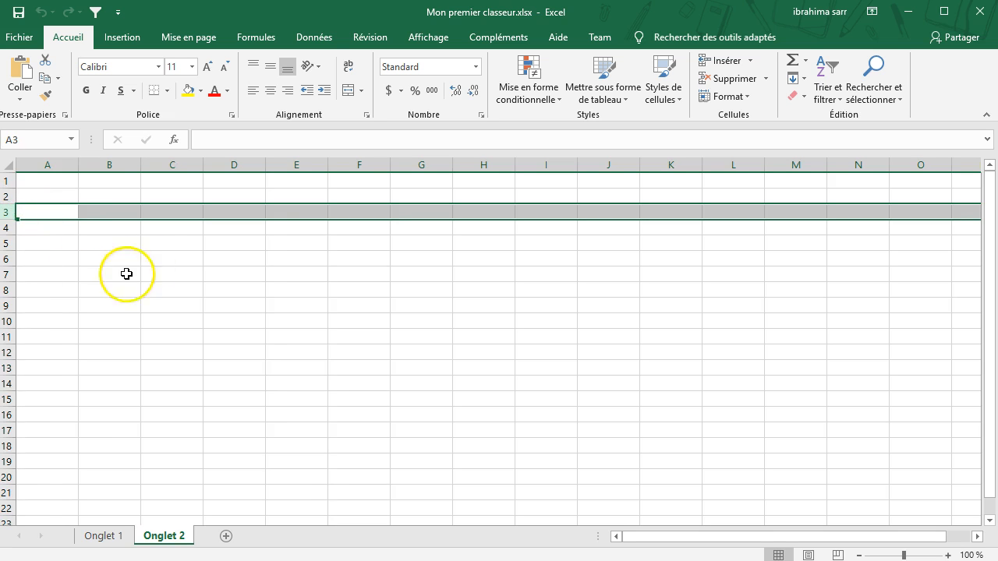
- Select individual cells C5, C3, E3, G3, I3, K3 and K9 one after another
click(155, 250)
click(159, 211)
click(283, 209)
click(412, 211)
click(538, 211)
click(670, 210)
click(656, 302)
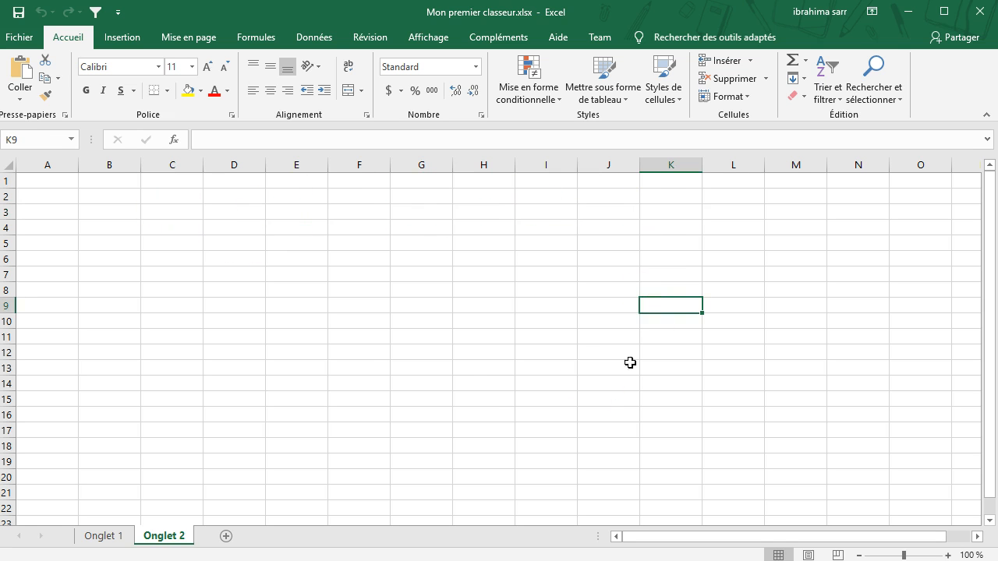
- Select individual cells B6, A8, E4 and G6 in turn, ending on G6
click(91, 257)
click(64, 285)
click(281, 226)
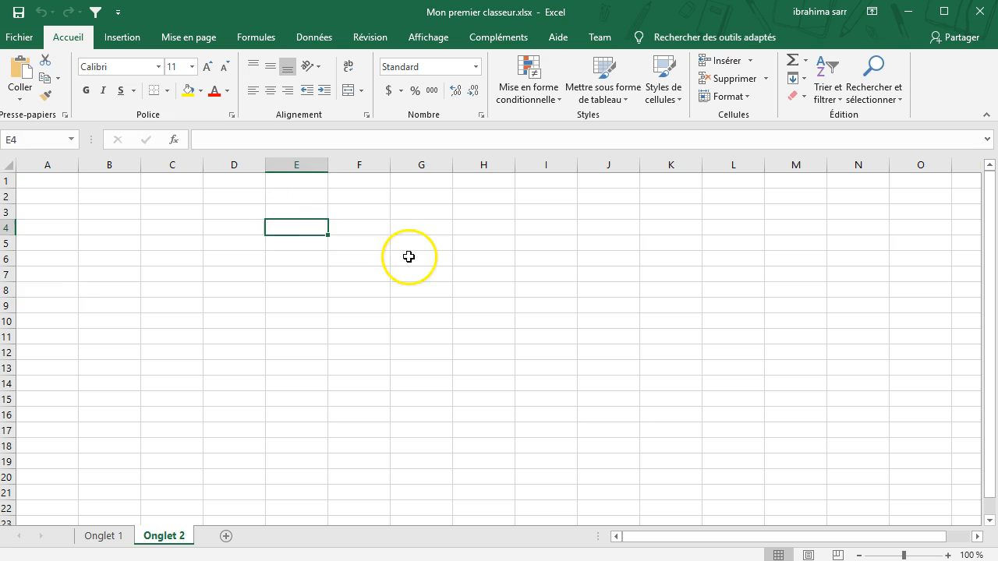
click(411, 259)
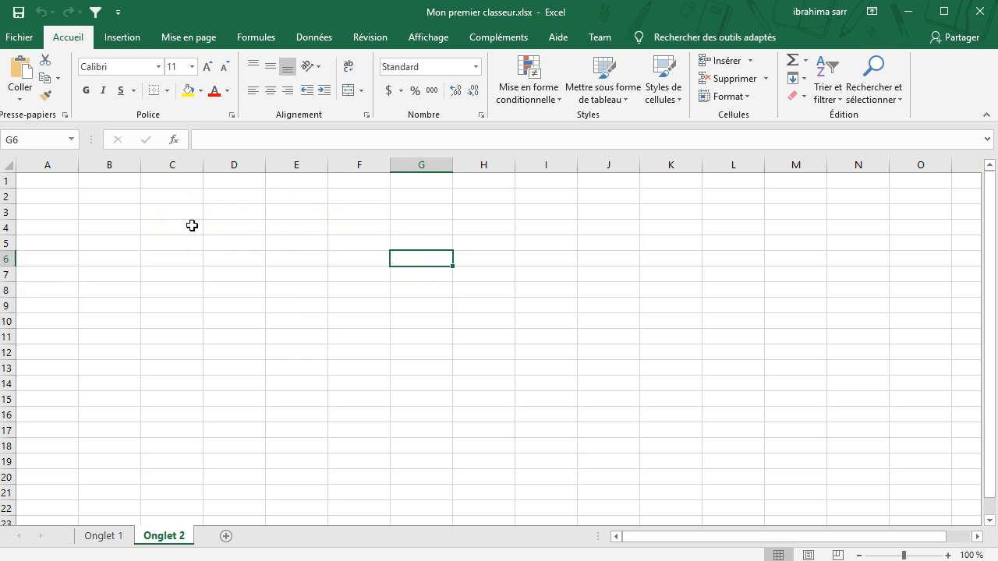
click(434, 260)
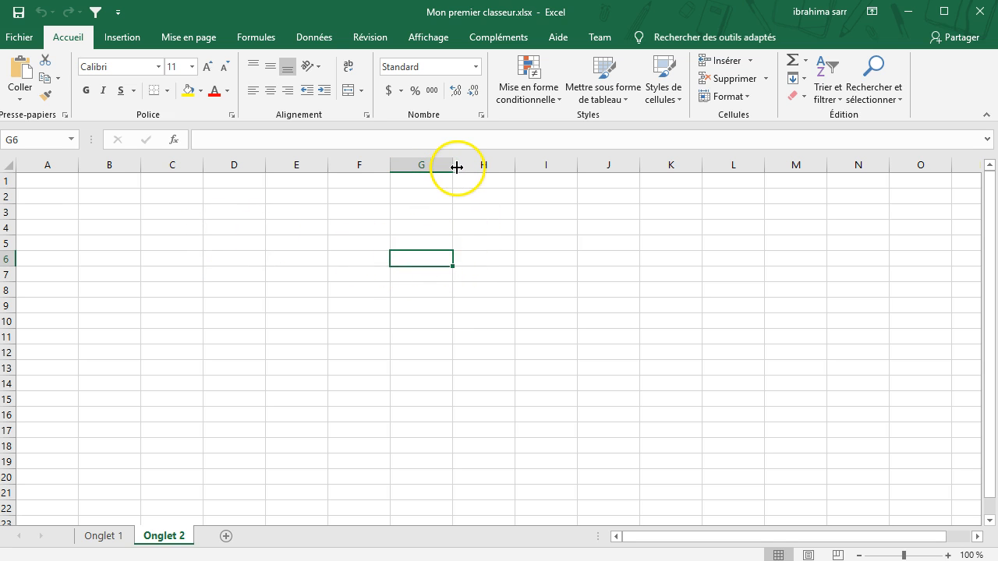
- Narrow column G on the Onglet 2 sheet to a thin strip, and widen it well beyond the neighbouring columns
drag(456, 167, 406, 165)
click(405, 320)
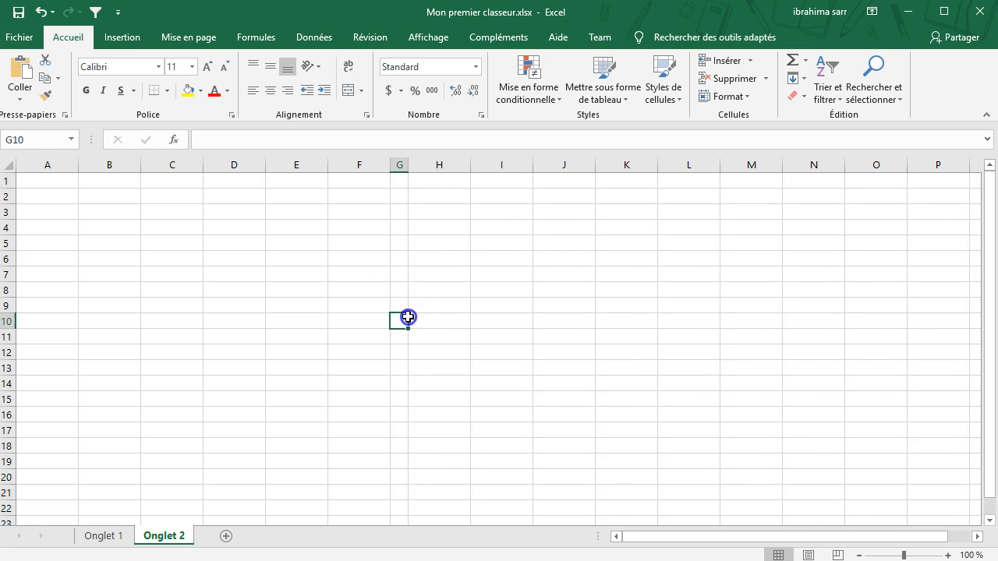
click(460, 355)
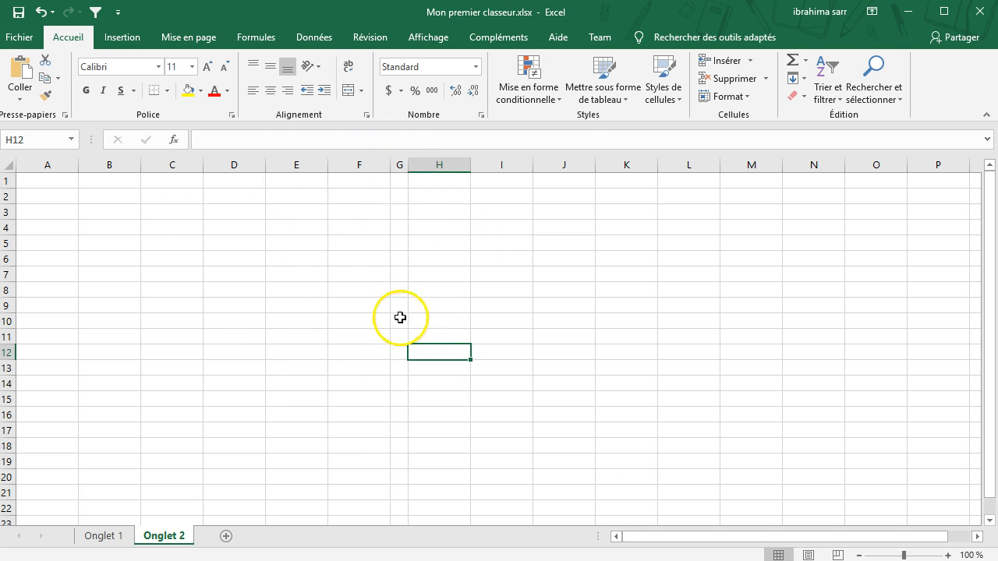
drag(407, 166, 410, 168)
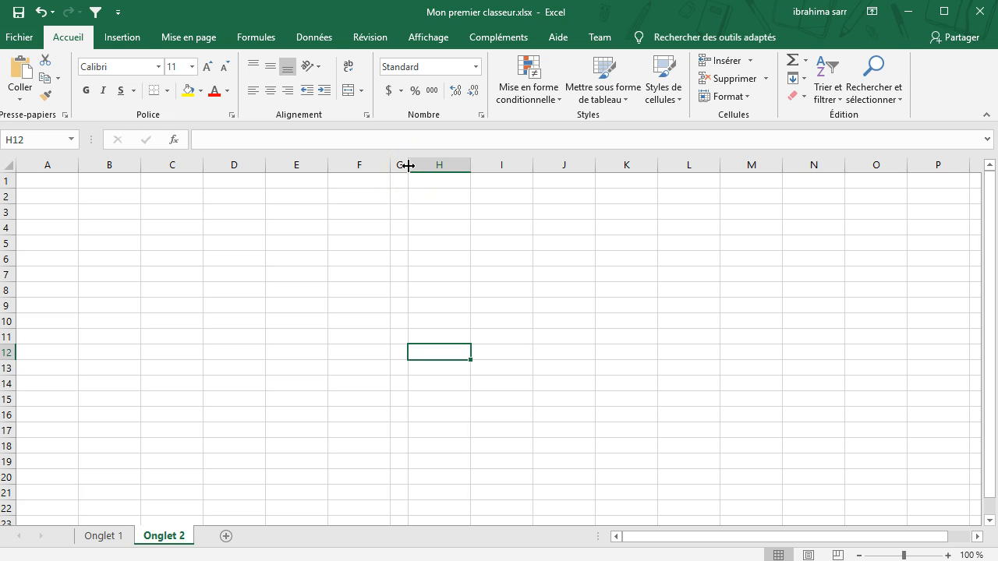
drag(407, 165, 488, 163)
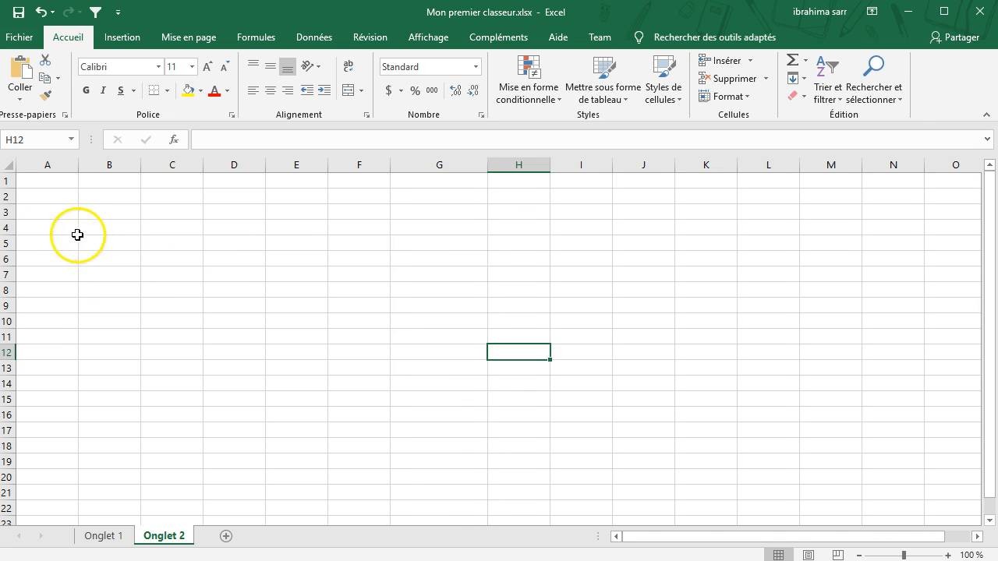
- Increase the height of row 4 to more than three times that of the other rows and select cell H4
drag(10, 234, 16, 259)
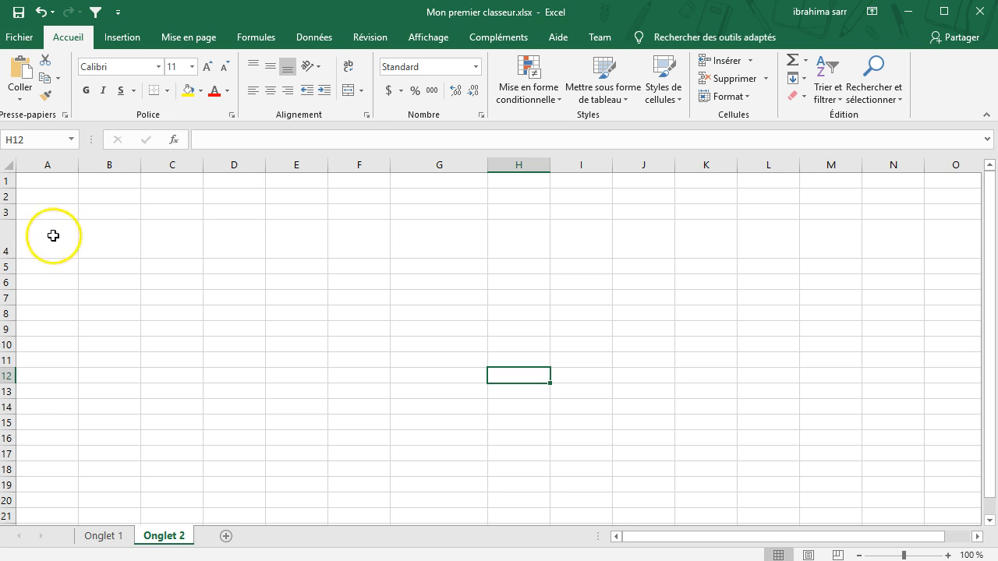
mouse_move(9, 259)
mouse_down()
mouse_move(8, 233)
mouse_move(9, 273)
mouse_up()
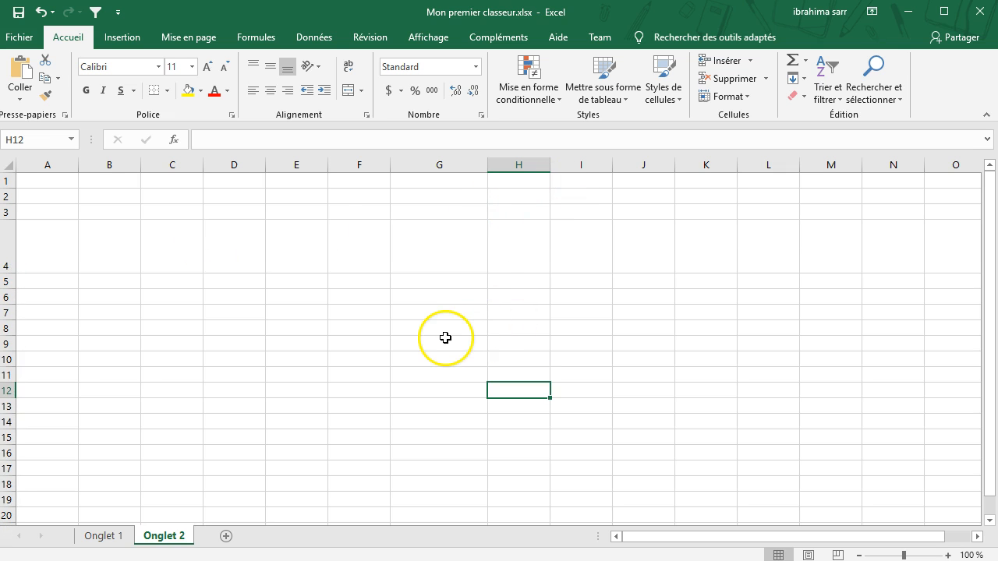
click(524, 233)
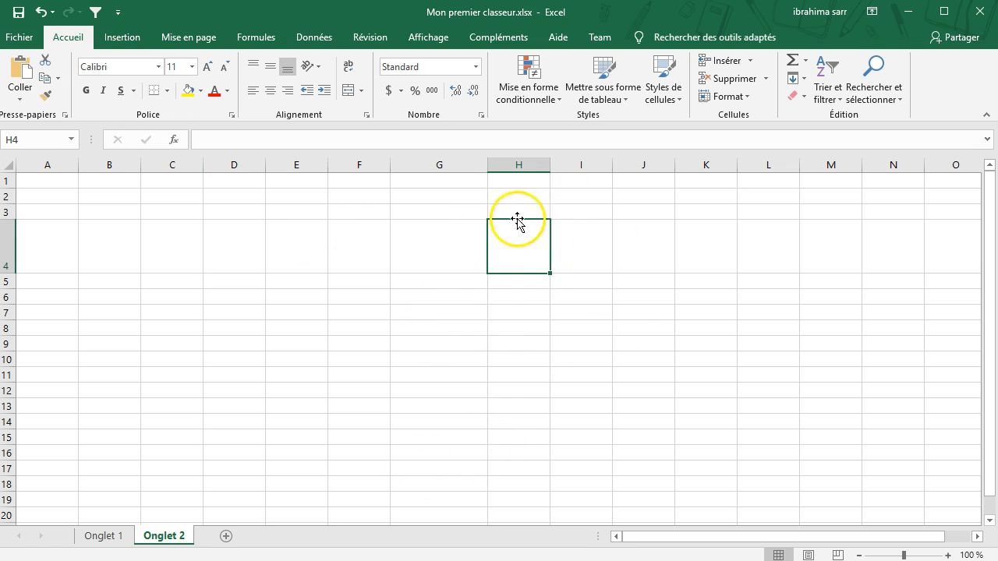
- Undo all the height changes of row 4 and width changes of column G, and select cell E8
click(43, 17)
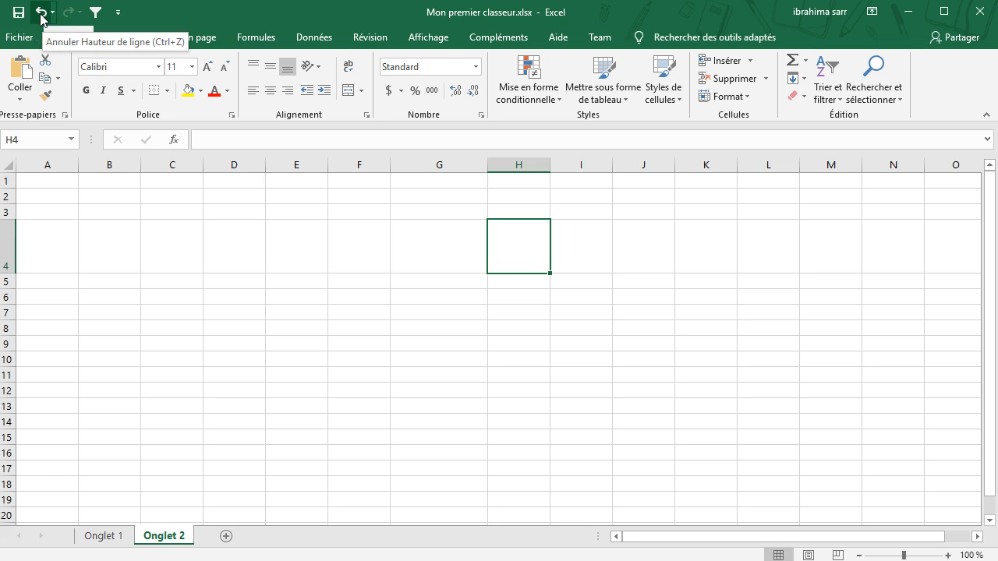
click(226, 254)
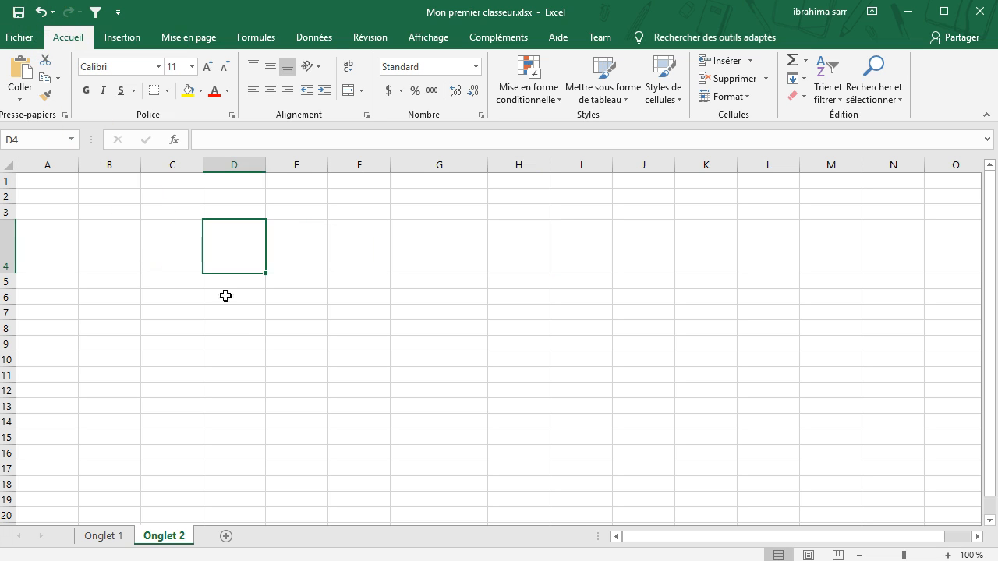
key(ctrl+z)
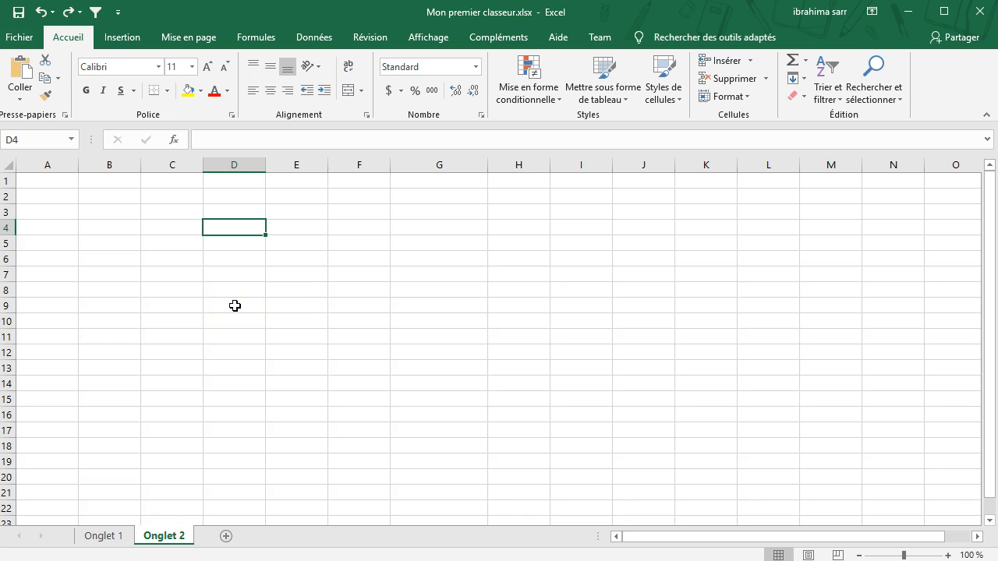
click(45, 13)
click(45, 13)
click(44, 14)
click(44, 13)
click(44, 13)
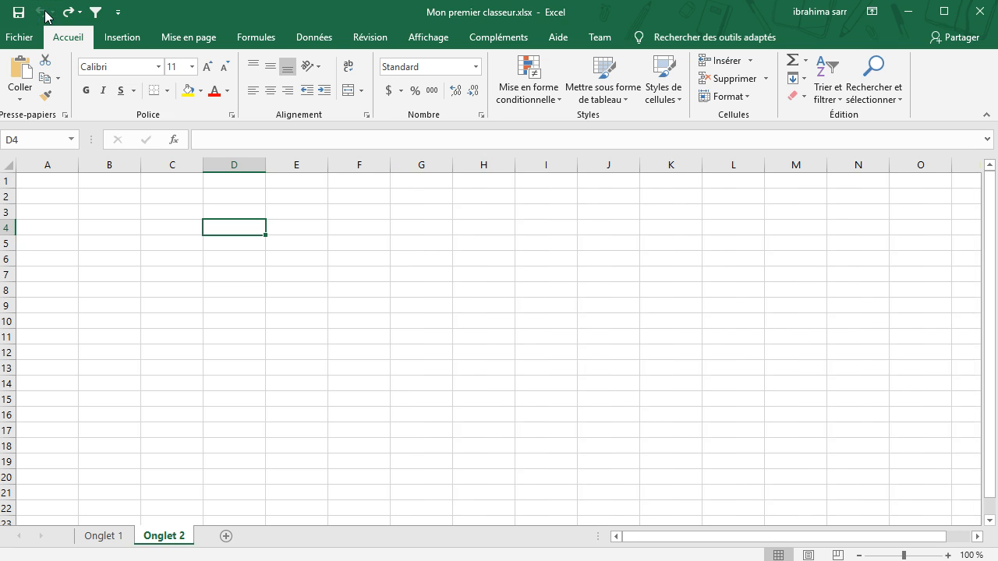
click(321, 288)
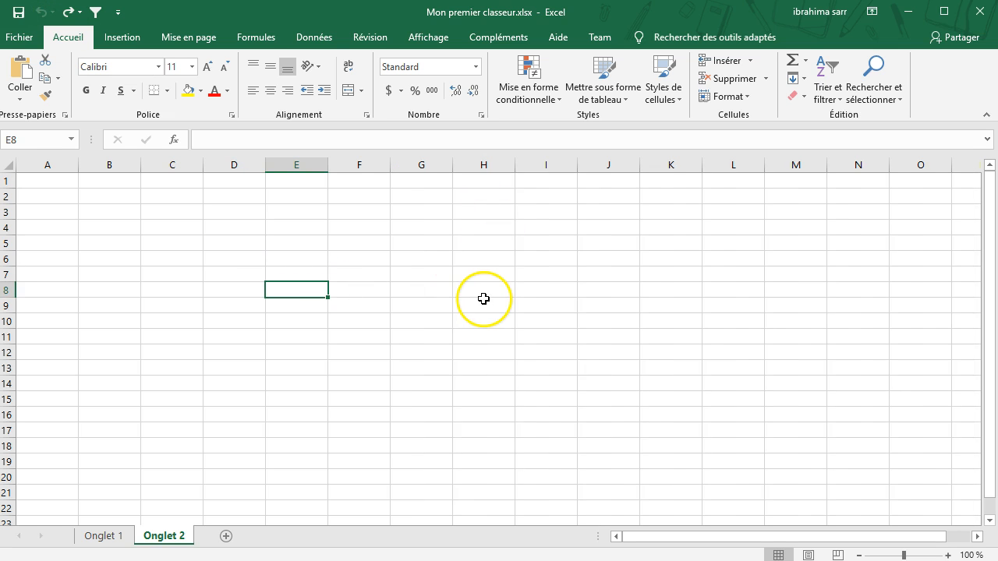
- Alternate between the Onglet 1 and Onglet 2 sheets to view each one
click(94, 536)
click(160, 537)
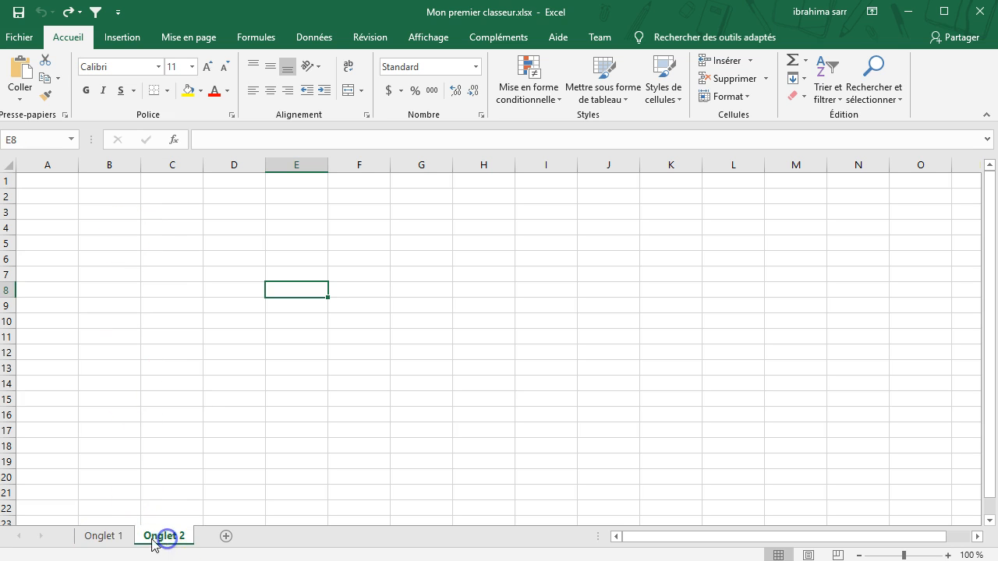
click(121, 537)
click(160, 537)
- Enter 1 in cell B4 of the Onglet 1 sheet
click(107, 537)
click(117, 224)
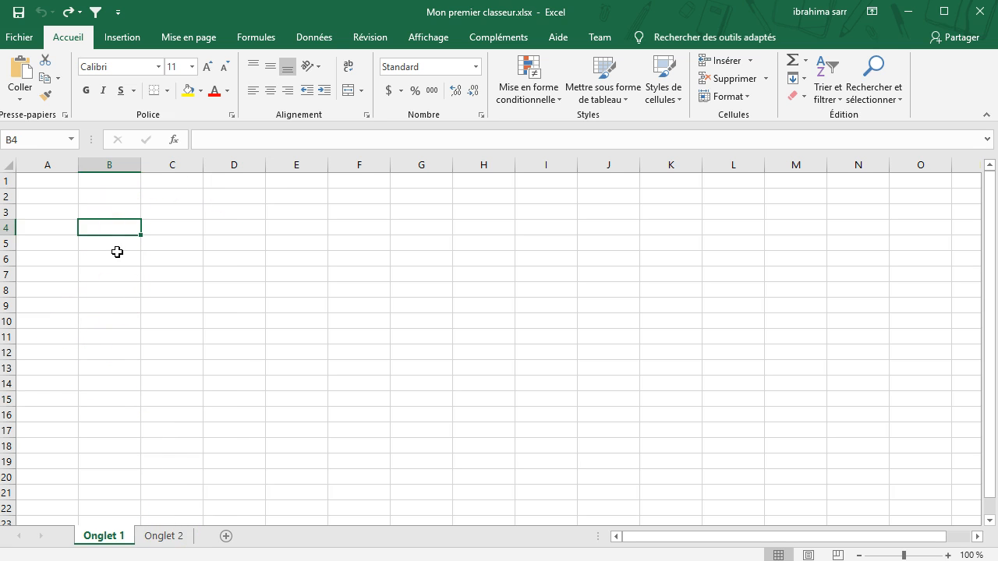
text(1)
click(121, 275)
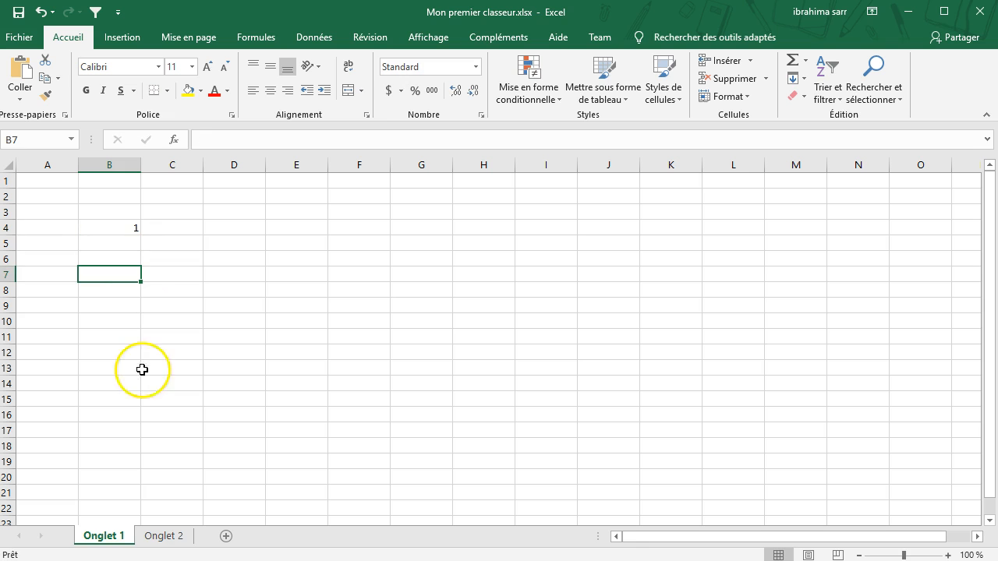
- Enter 2 in cell C4 of the Onglet 2 sheet
click(167, 536)
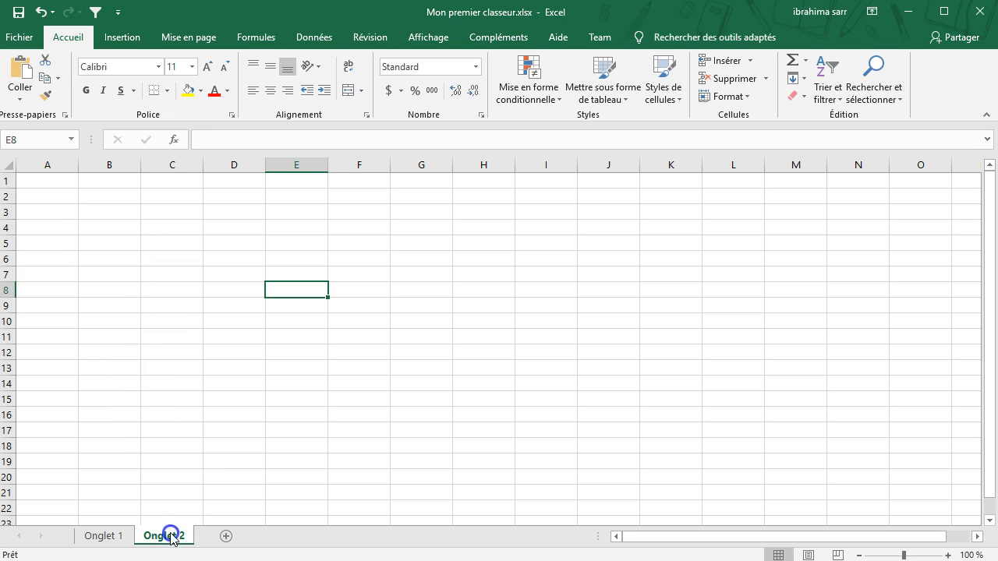
click(184, 237)
click(176, 226)
text(2)
key(Return)
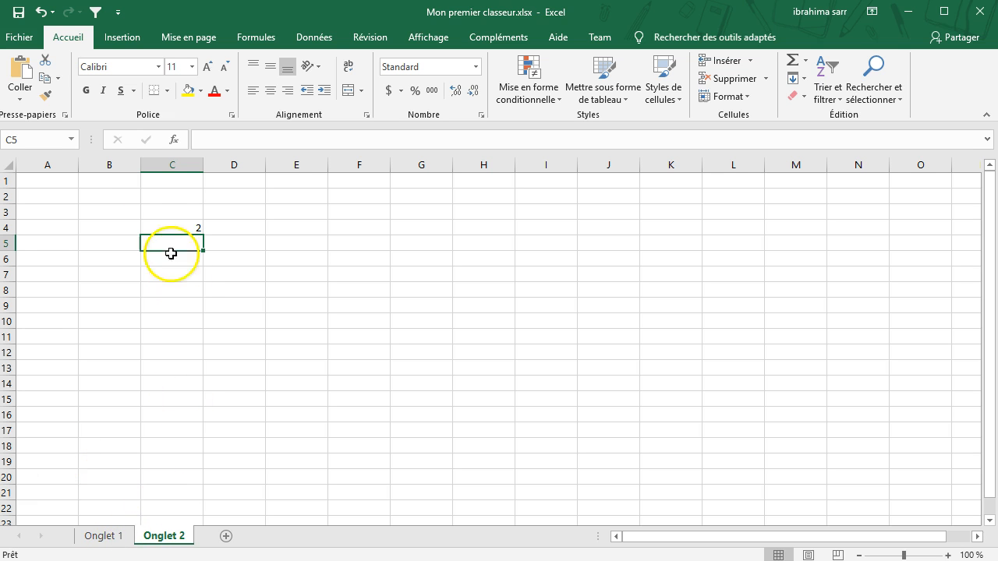
- Select the range A1:B2 on Onglet 1 and alternate with Onglet 2 to compare the two sheets
click(102, 536)
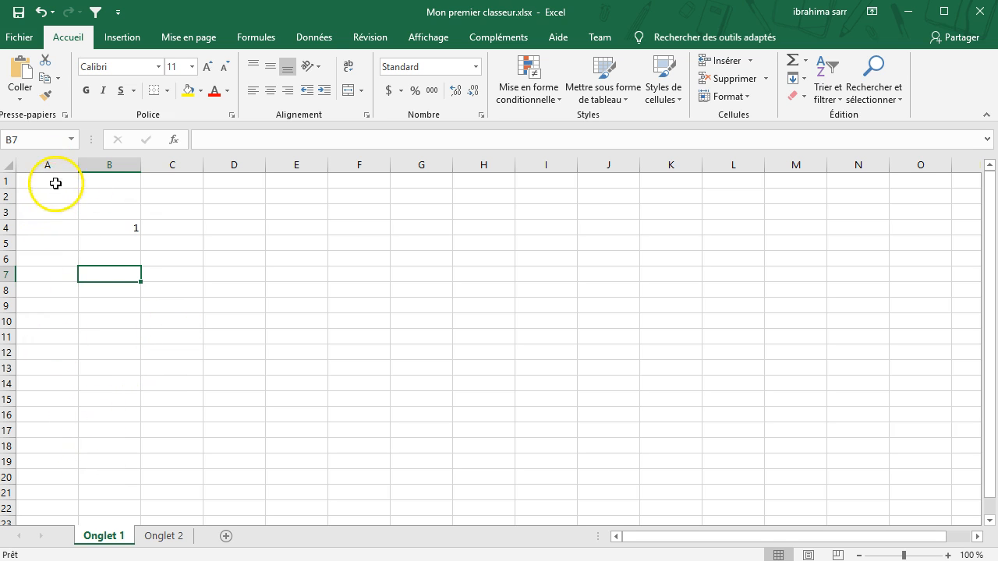
drag(56, 183, 101, 195)
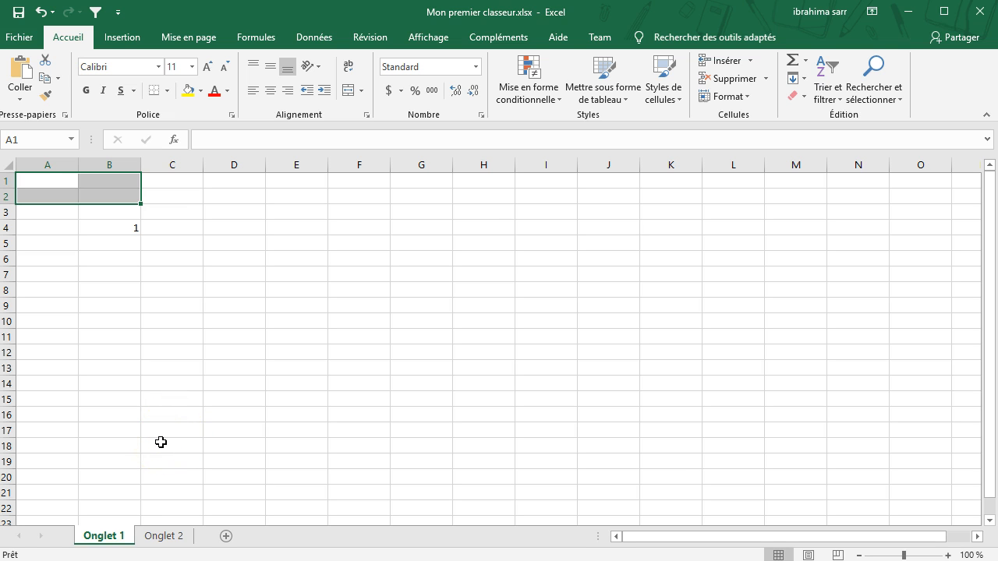
click(163, 536)
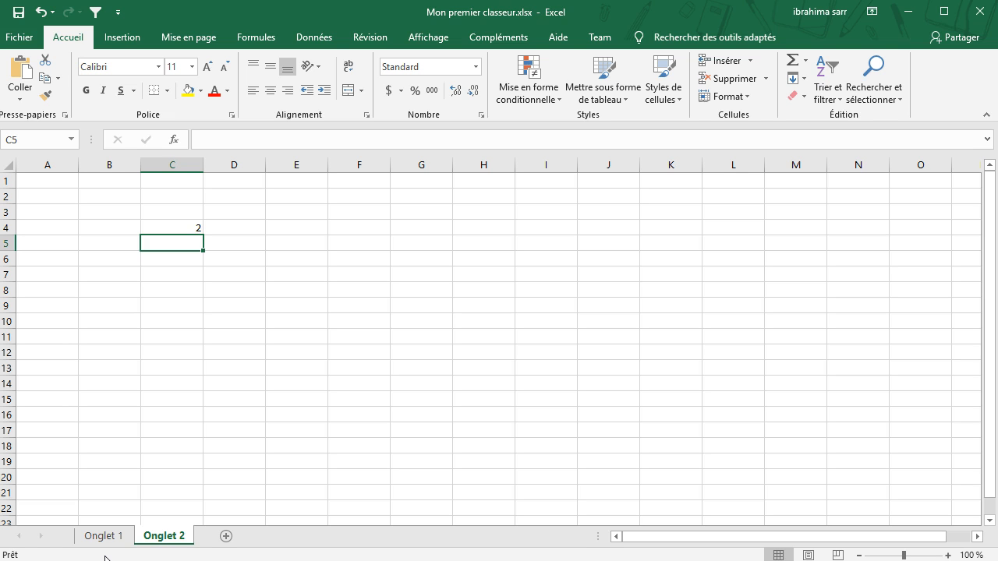
click(100, 534)
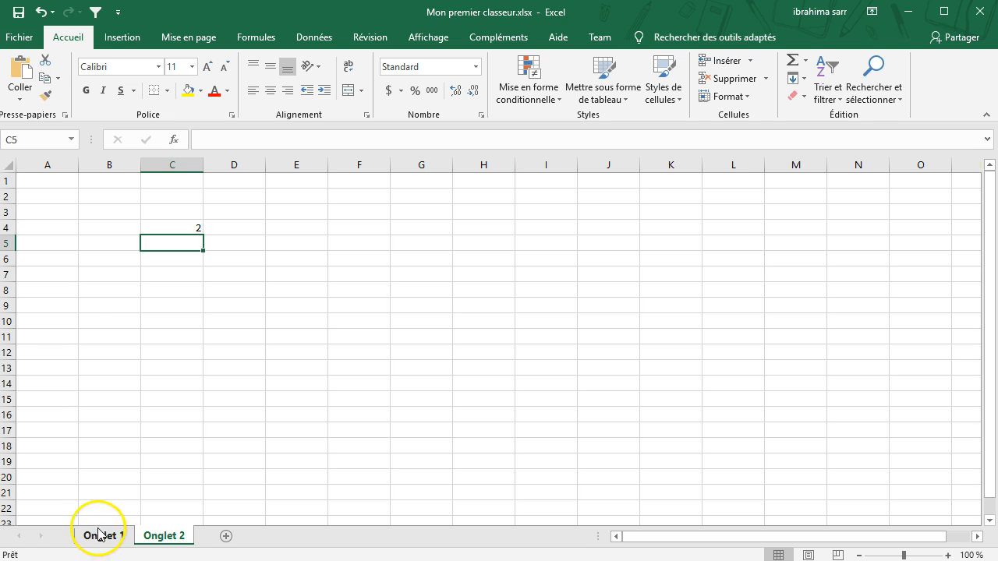
click(165, 536)
click(102, 537)
click(104, 537)
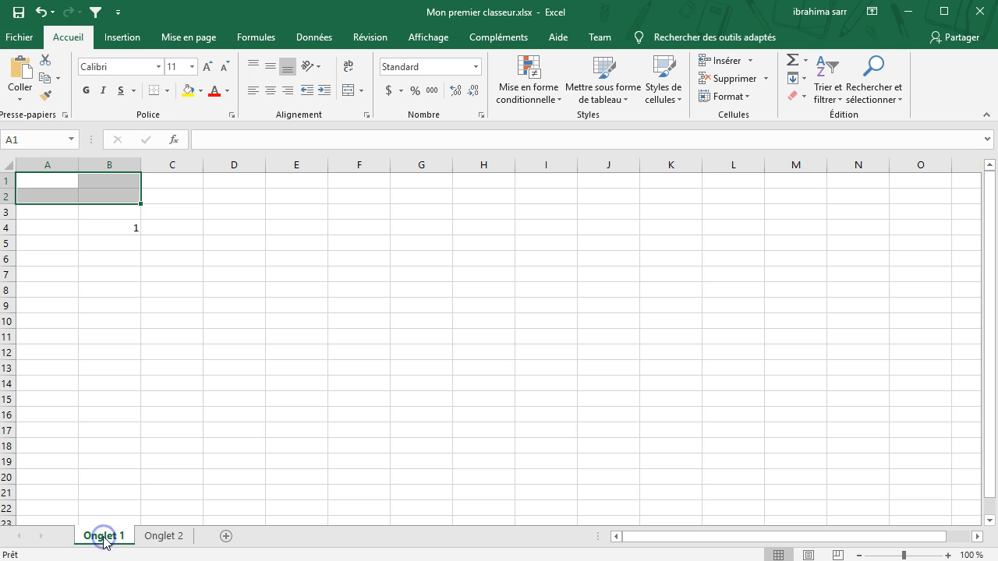
- Select the range B2:H19 on Onglet 1 and check the Onglet 2 sheet against it
click(135, 308)
click(194, 370)
drag(98, 195, 488, 457)
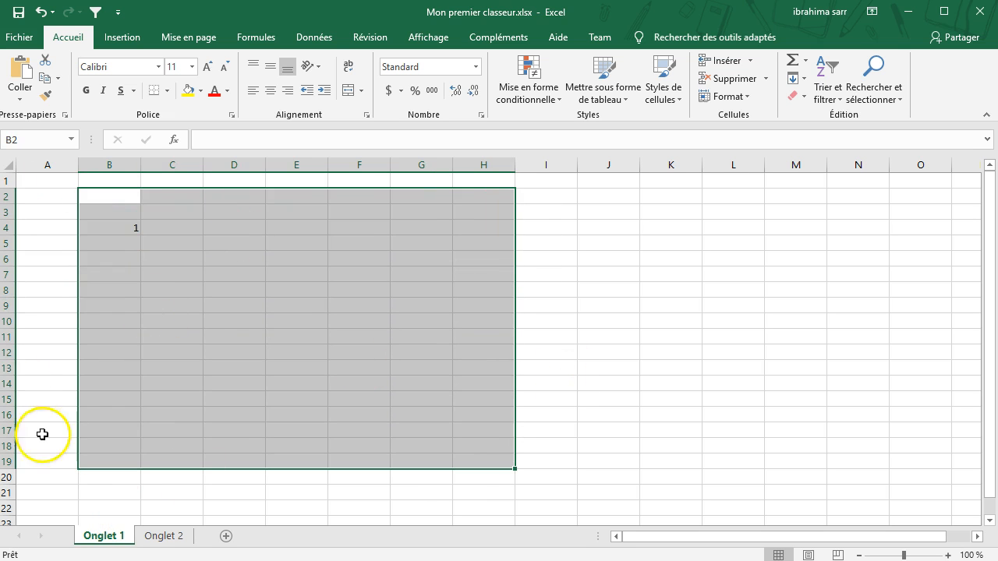
click(161, 537)
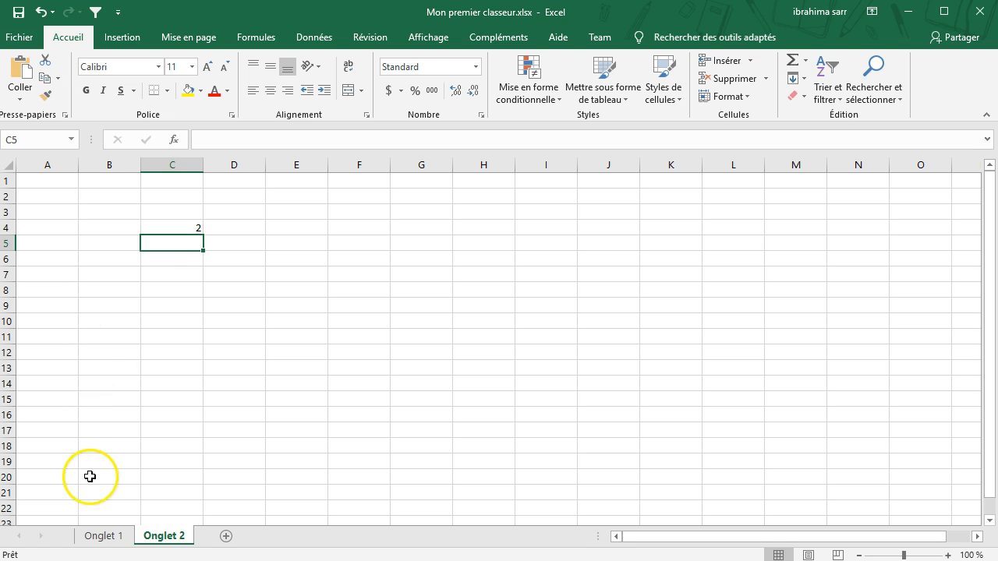
- Delete the content of cell B4 on the Onglet 1 sheet
click(101, 536)
click(632, 304)
click(608, 383)
click(173, 305)
click(115, 228)
key(Delete)
click(121, 336)
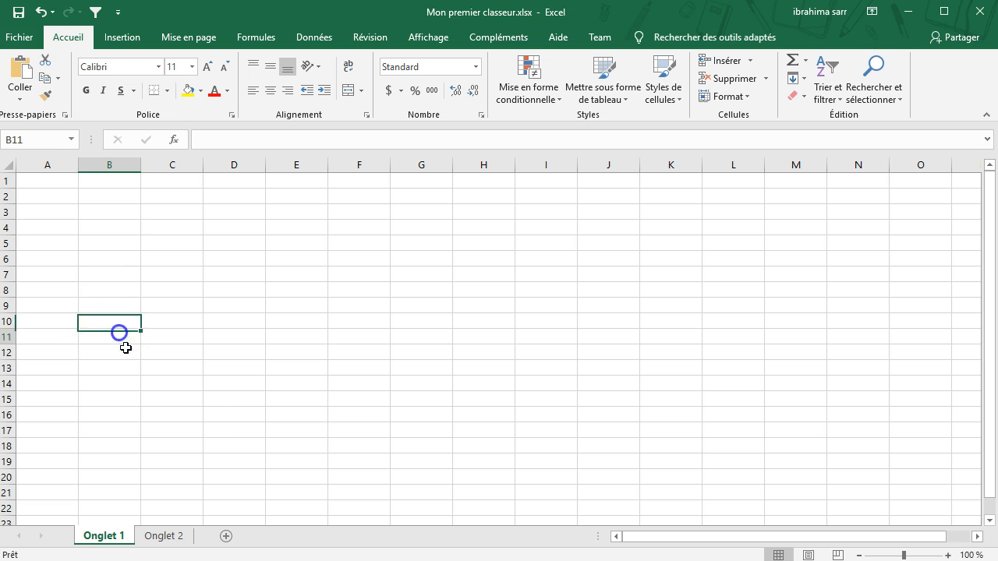
- Select individual cells B4, D4, E4, H4 and B2 one after another on Onglet 1
click(121, 225)
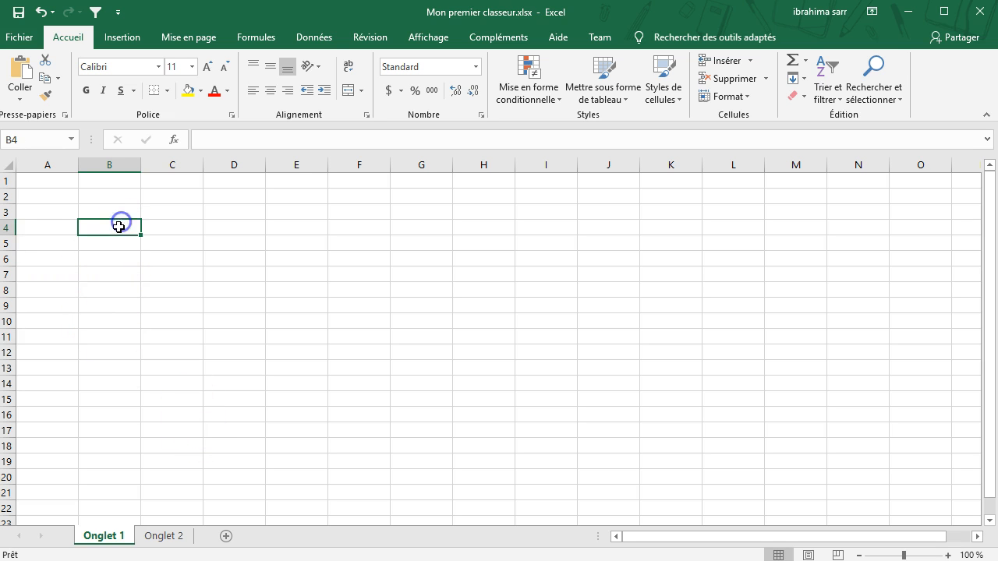
click(234, 227)
click(309, 229)
click(503, 227)
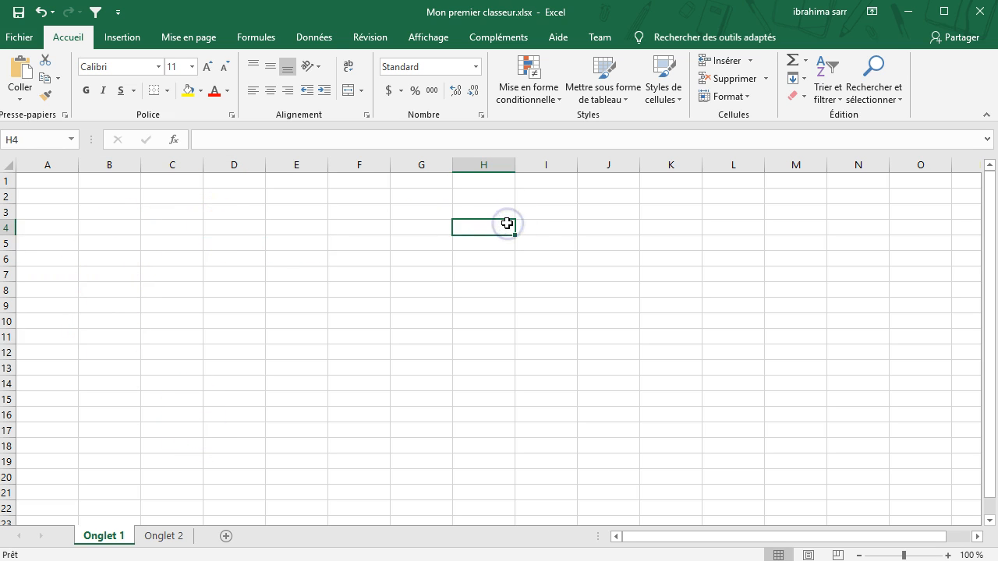
click(122, 203)
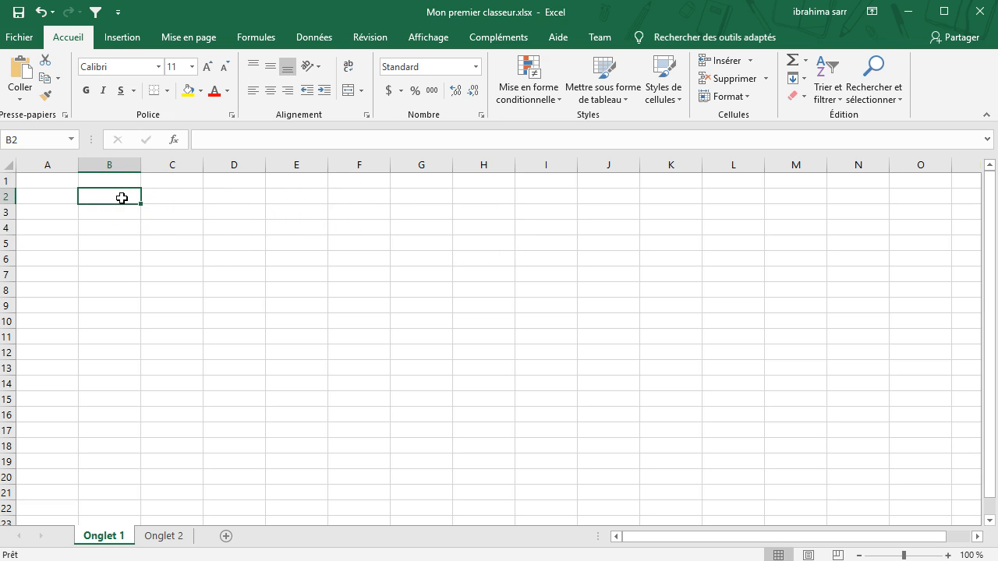
- Fill cell A1 of Onglet 1 with a light orange theme colour
click(51, 178)
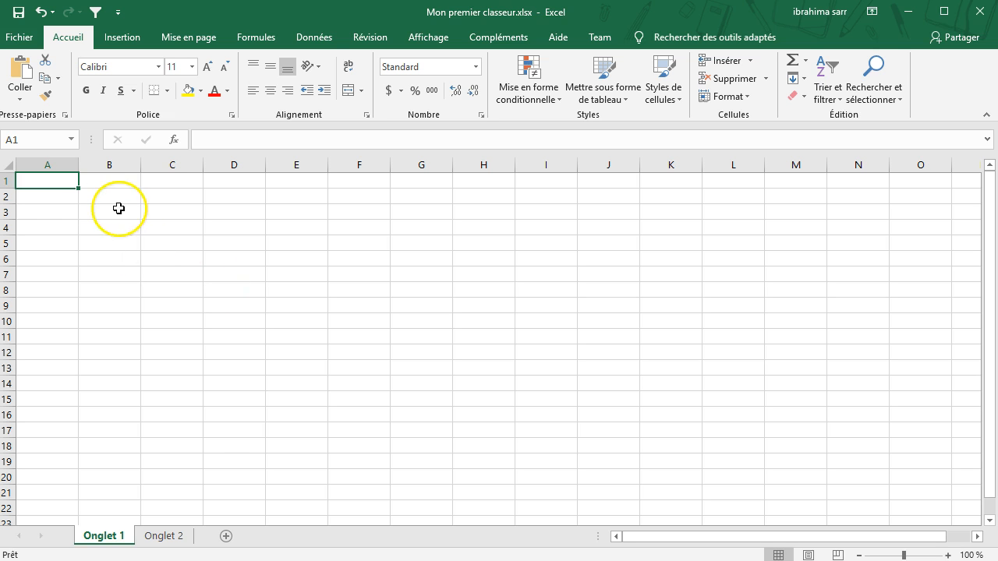
click(56, 214)
click(49, 182)
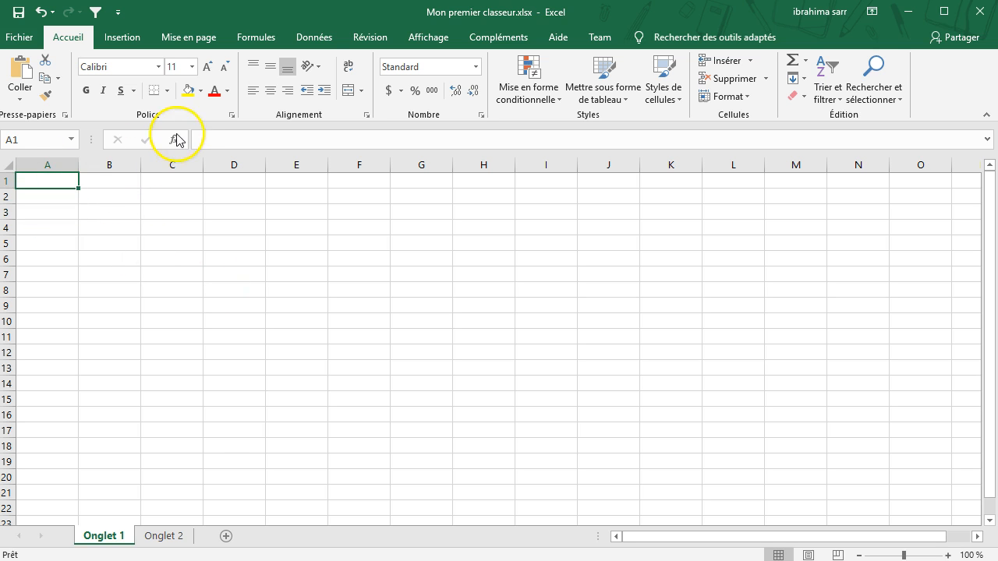
click(202, 91)
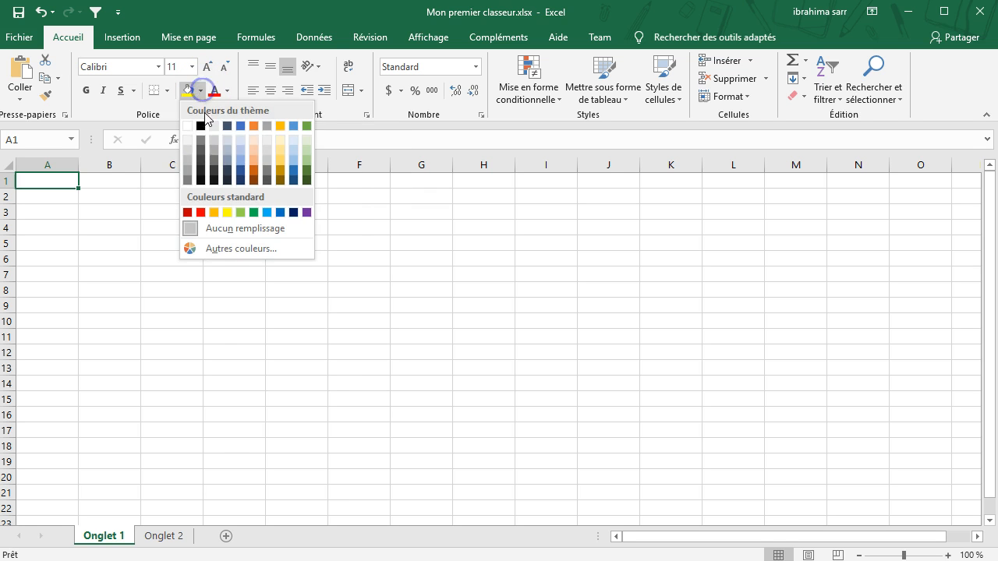
click(251, 151)
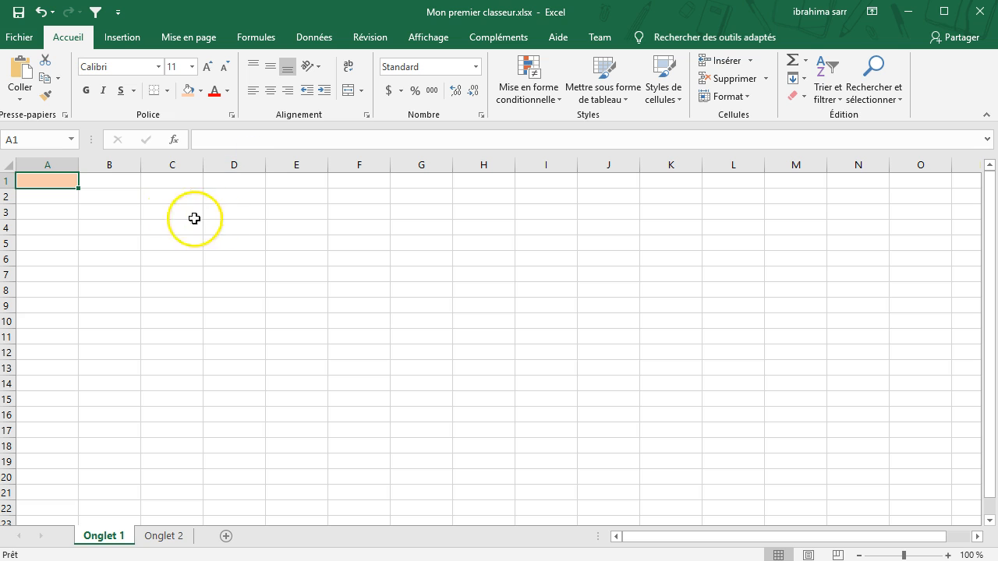
- Enter the text "Mangue" in cell C1 of Onglet 1
click(177, 184)
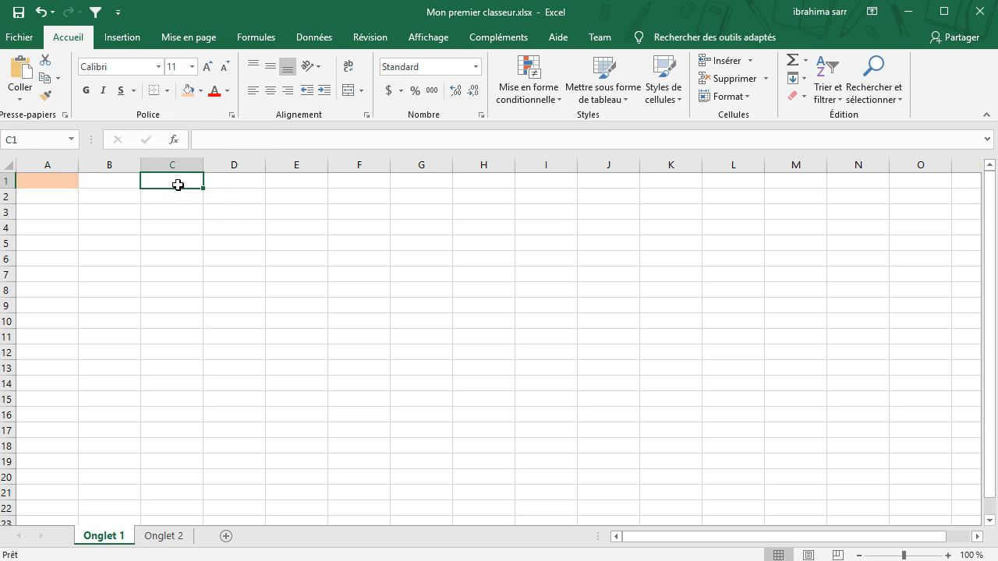
text(Man)
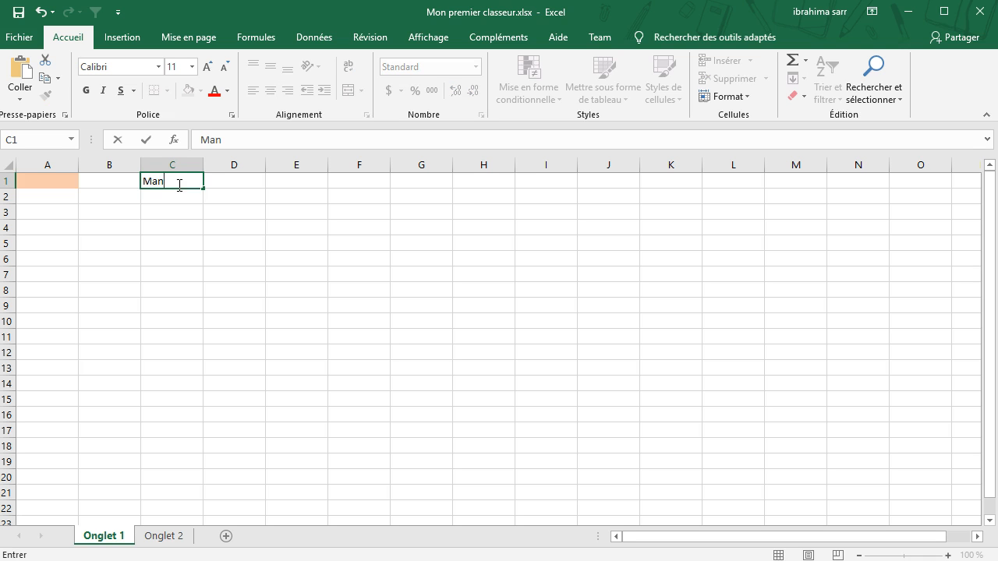
text(gue)
key(Tab)
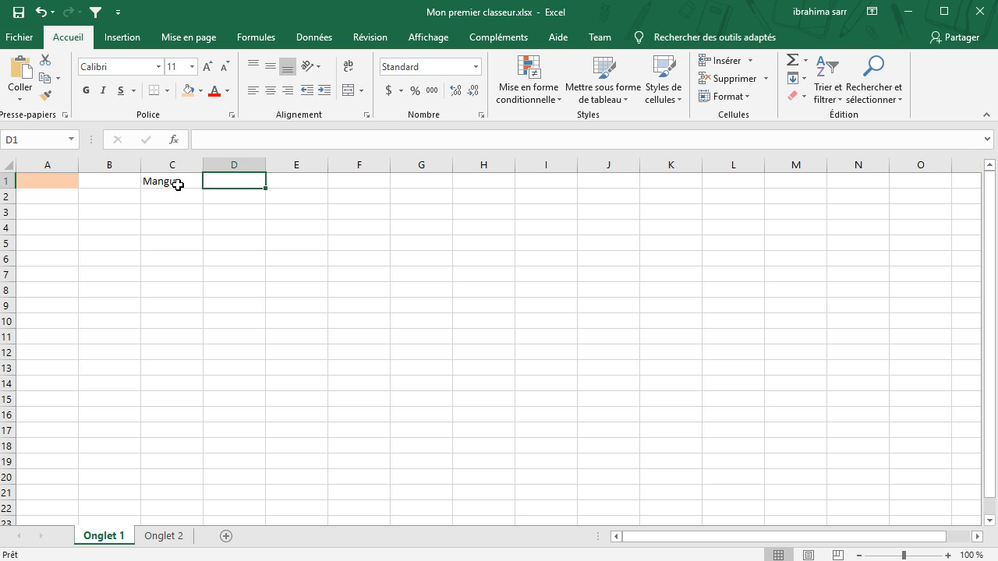
- Enter the number 1 in cell E1 of Onglet 1
key(Tab)
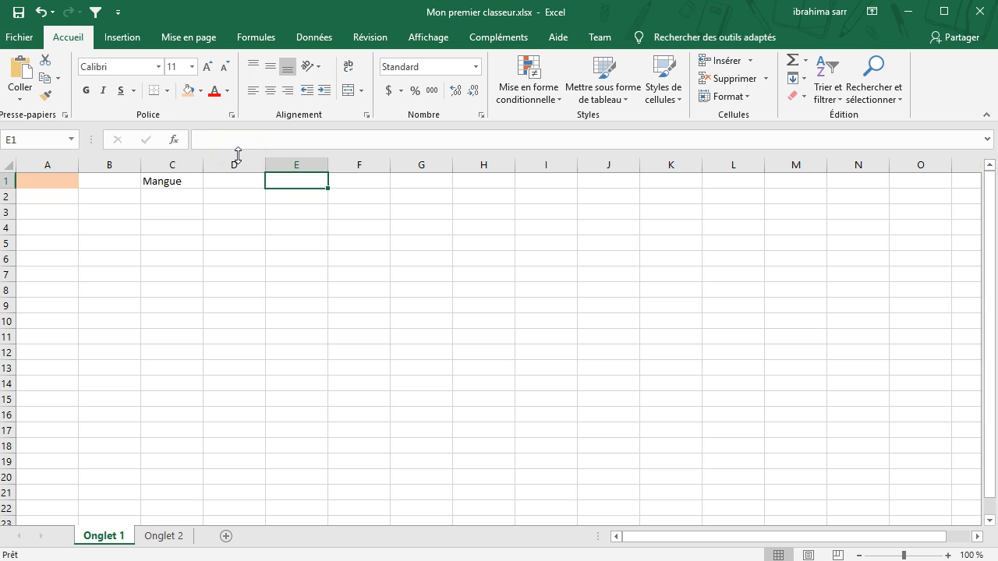
text(1)
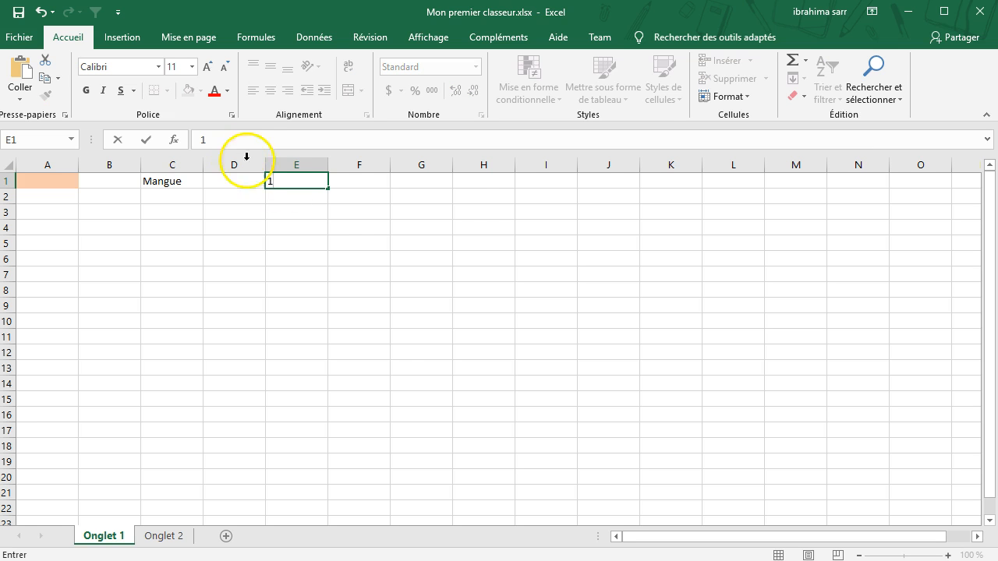
click(403, 272)
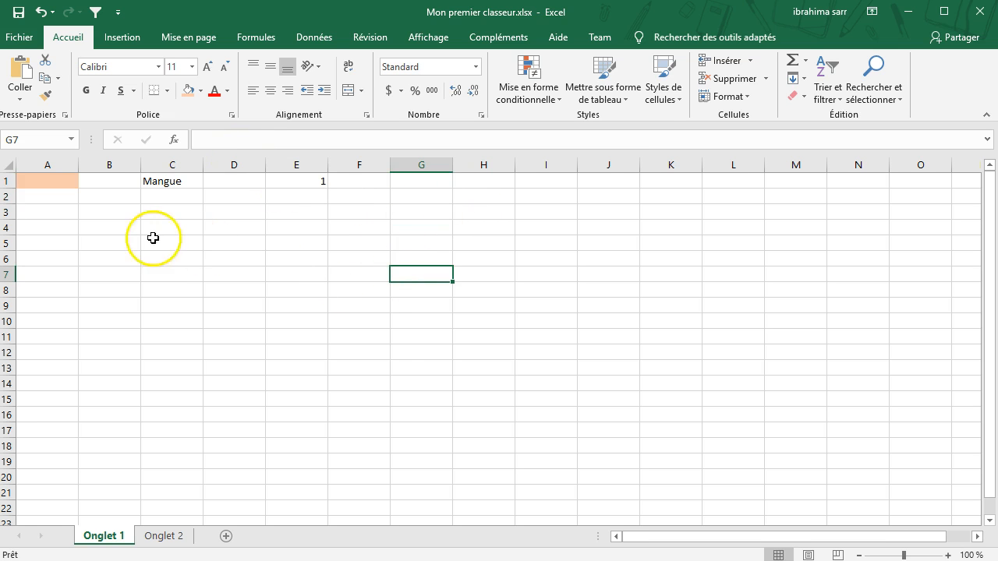
- Select the range A1:F1 and cells C1 and E1 to review the kinds of content in row 1
drag(32, 183, 372, 173)
click(372, 247)
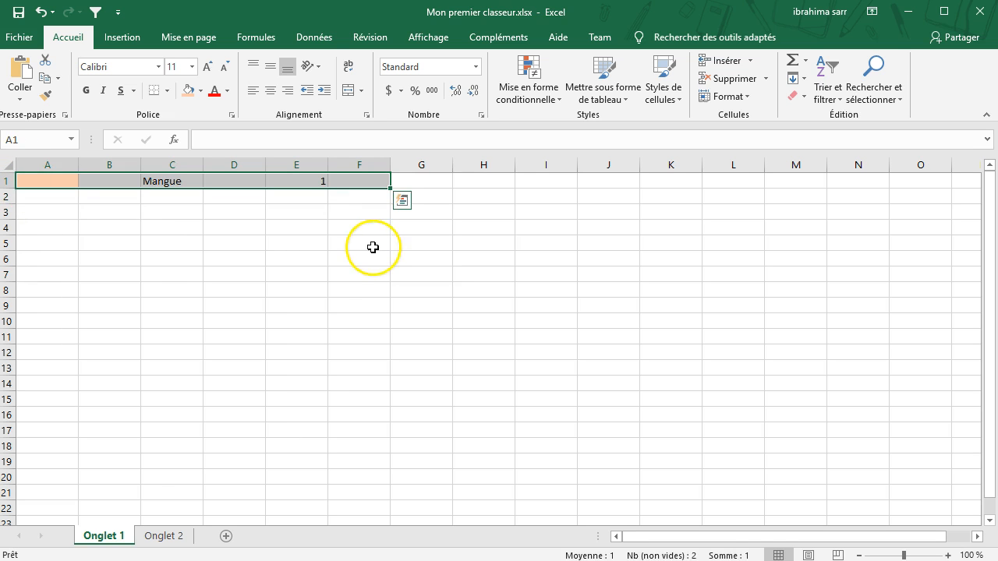
click(161, 181)
click(312, 181)
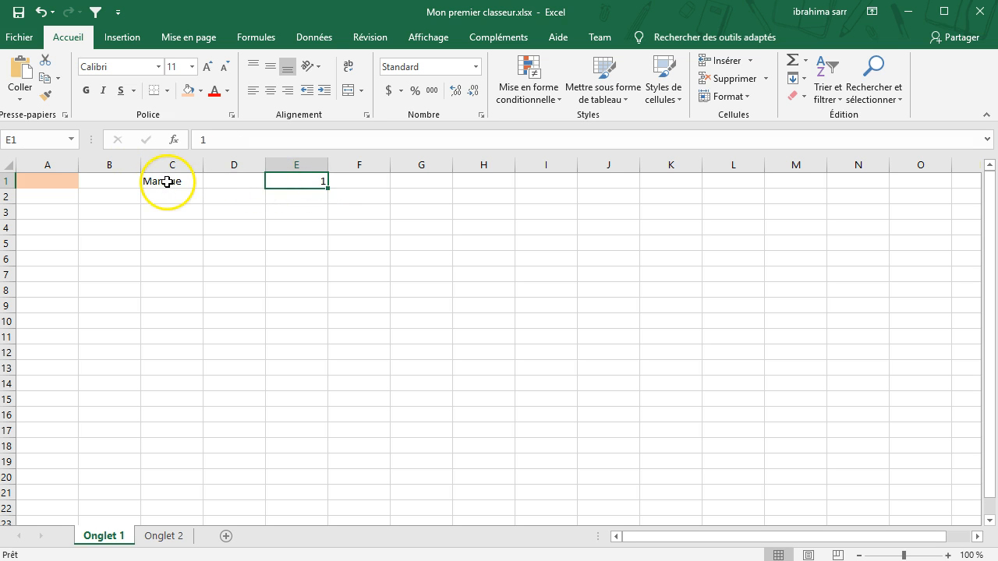
- Apply thick outside borders (Bordures extérieures épaisses) to cell G1 of Onglet 1
click(67, 181)
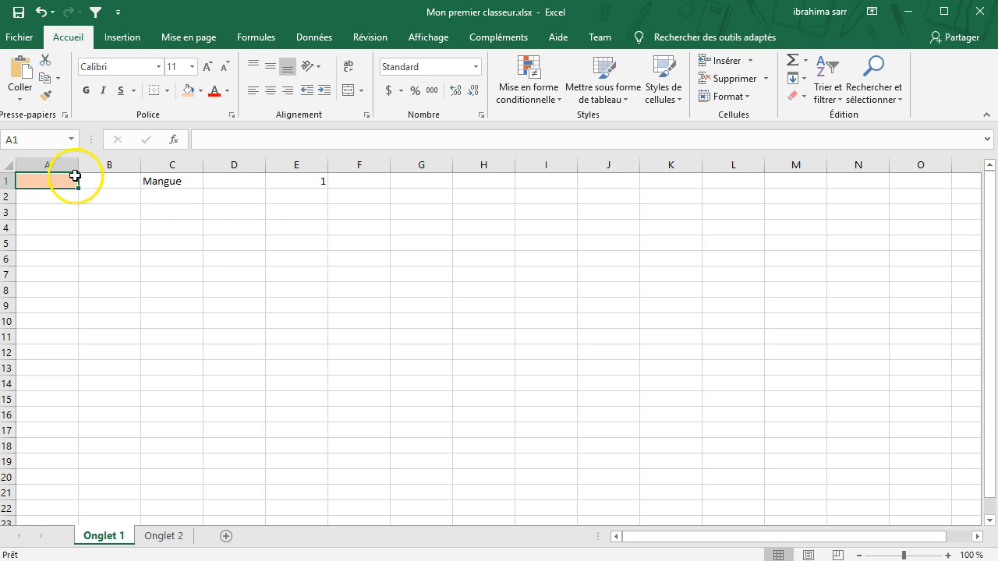
click(169, 91)
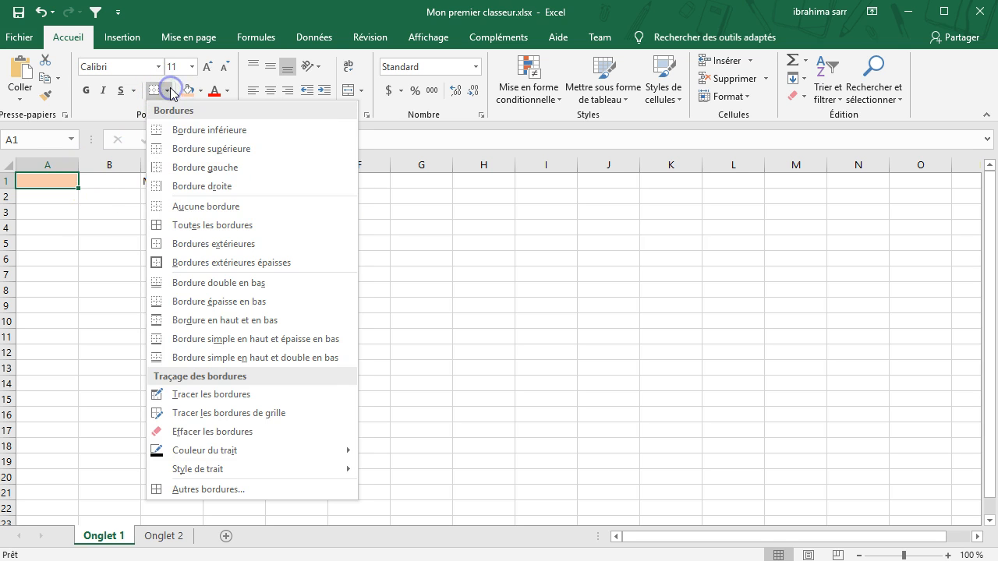
click(375, 186)
click(417, 184)
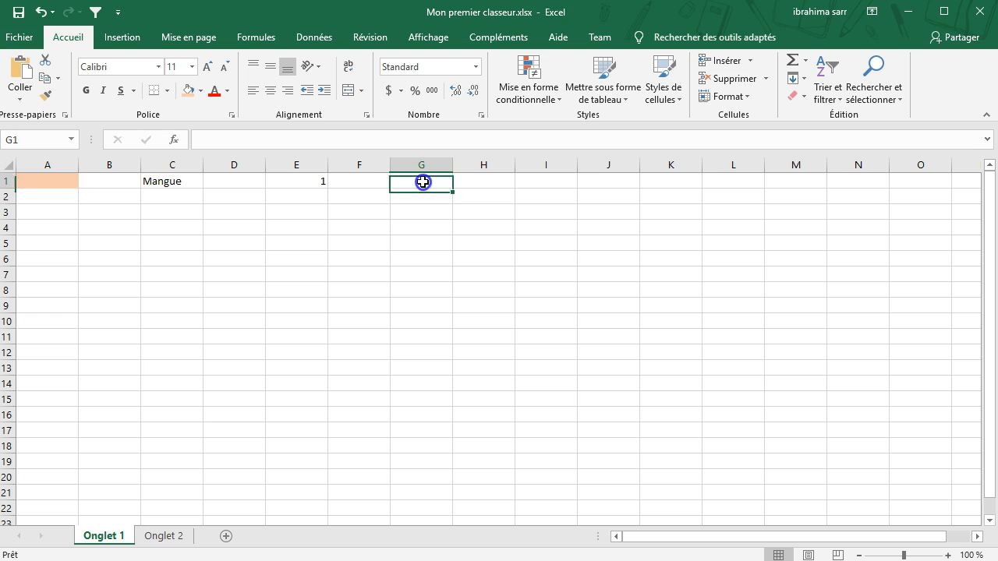
click(166, 91)
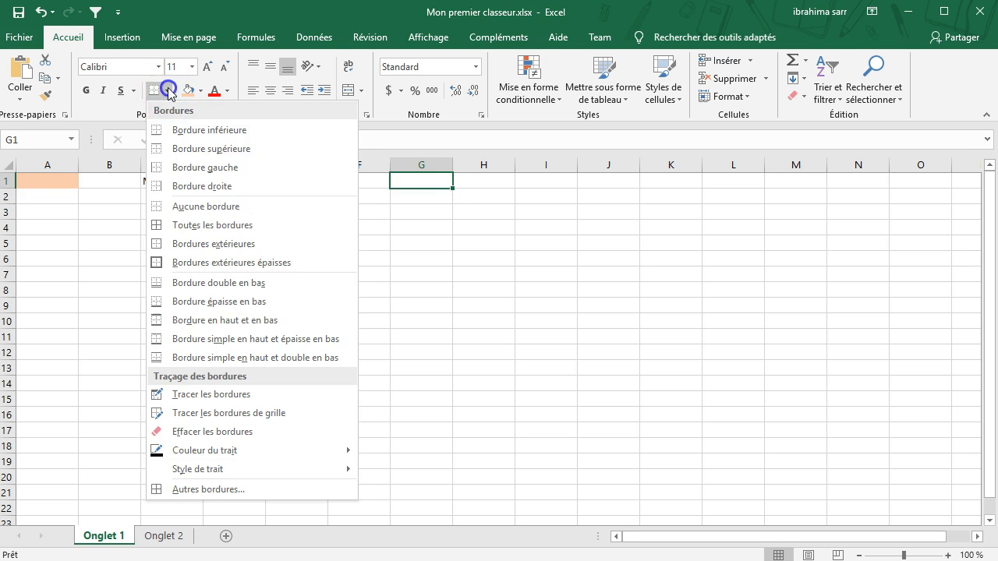
click(210, 270)
click(481, 308)
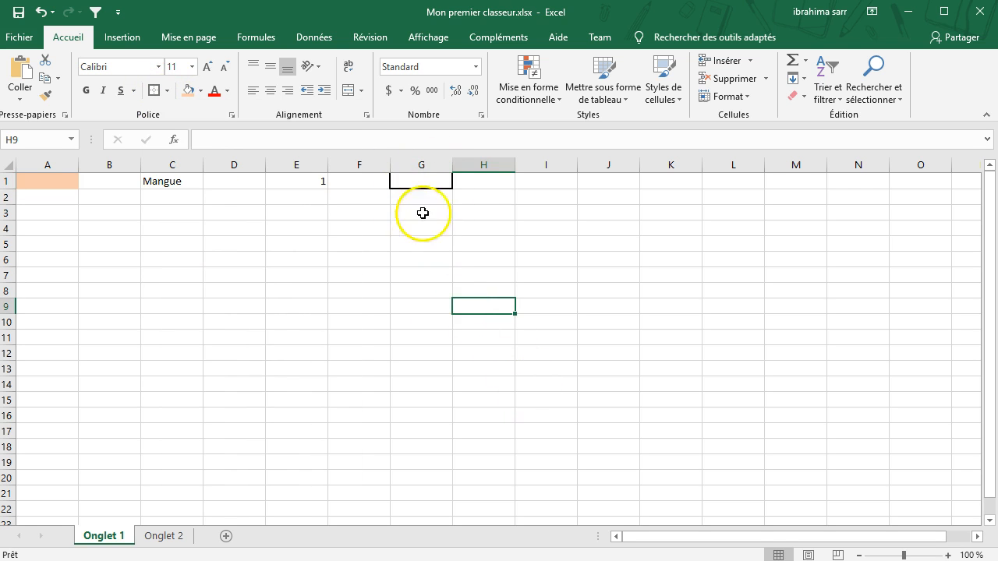
- Apply the same thick outside borders to cell I4
click(545, 230)
click(153, 90)
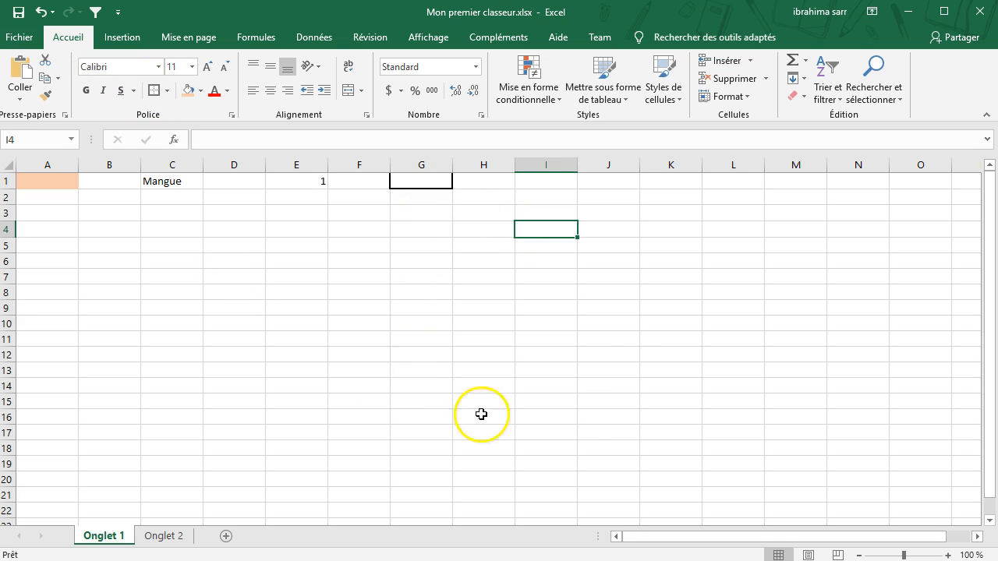
click(612, 355)
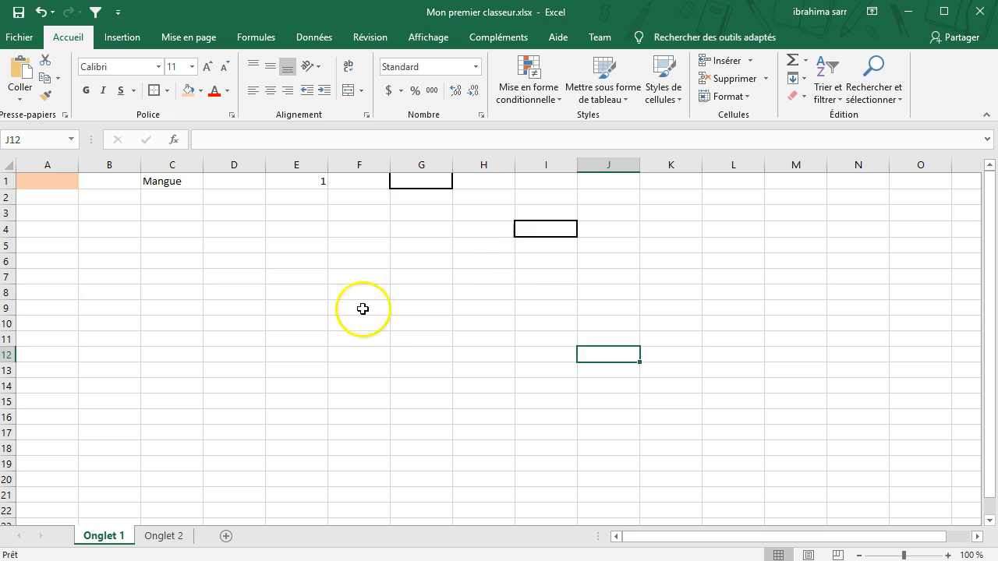
- Enter the formula =2 in cell C5 of Onglet 1
click(159, 247)
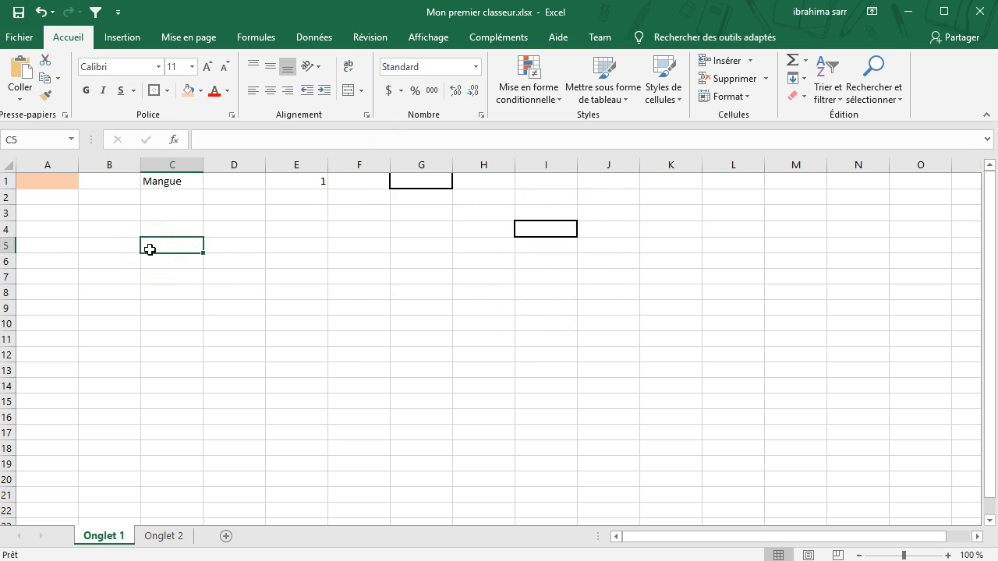
click(176, 339)
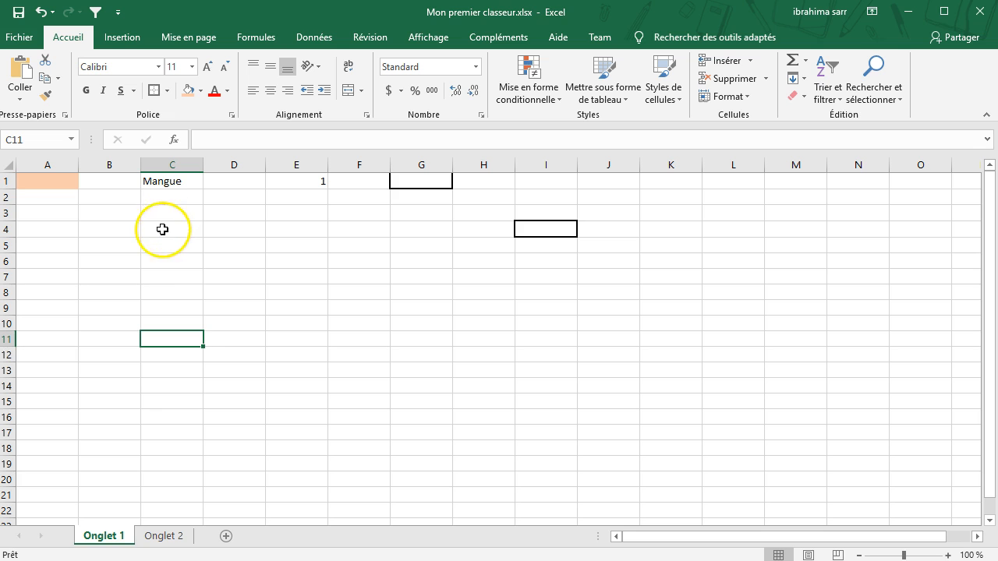
click(156, 244)
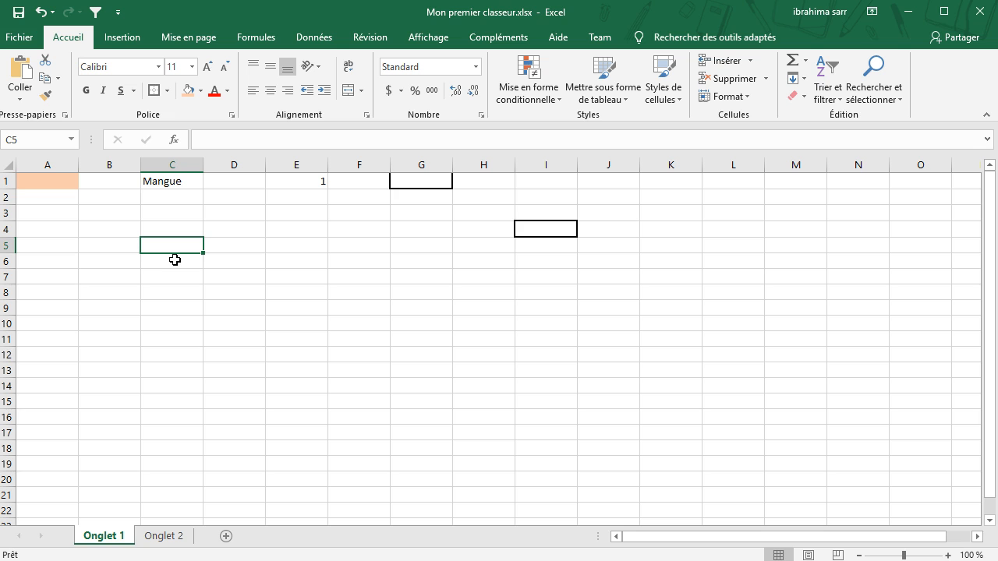
text(=)
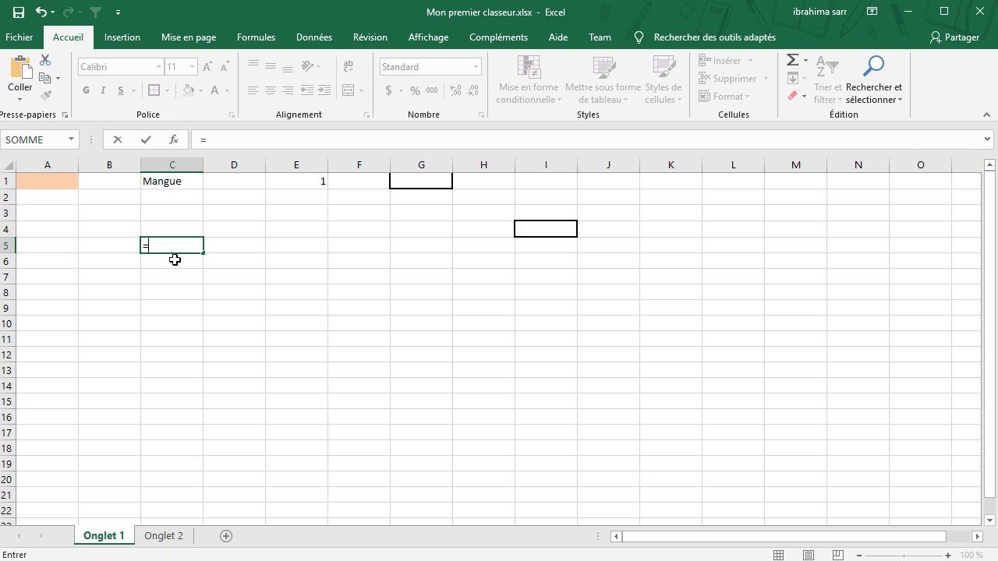
text(2)
key(Return)
click(160, 245)
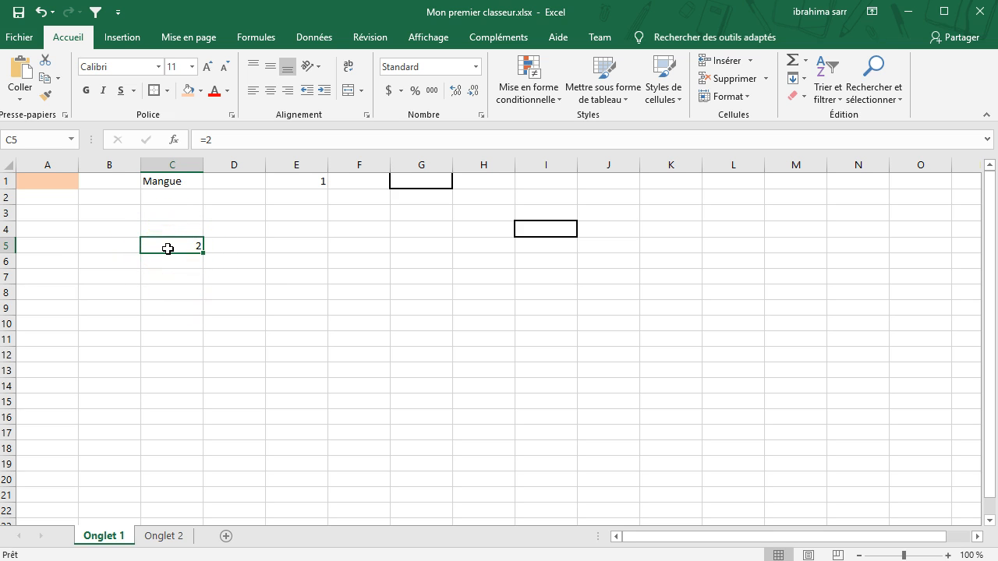
click(178, 281)
- Set the formula of cell C5 to the addition =2+2
click(174, 241)
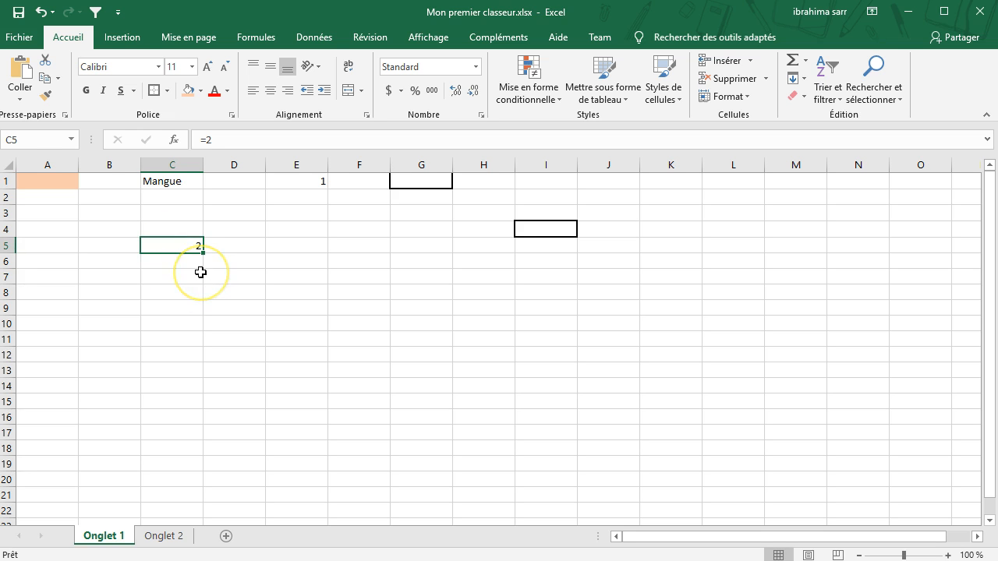
text(=2+2)
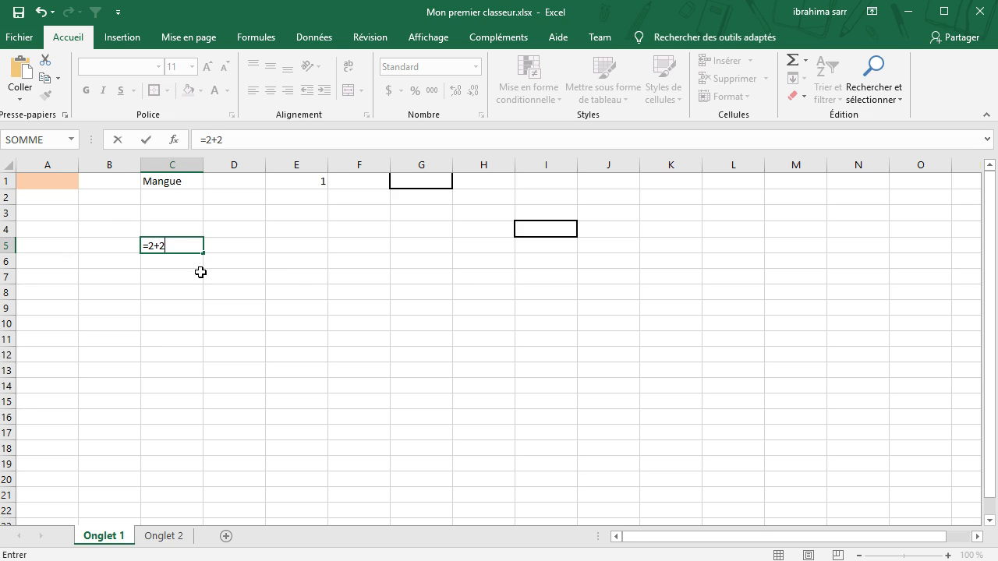
key(Return)
- Enter the multiplication =3*8 in cell C6 and the division =27/3 in cell C7
click(197, 277)
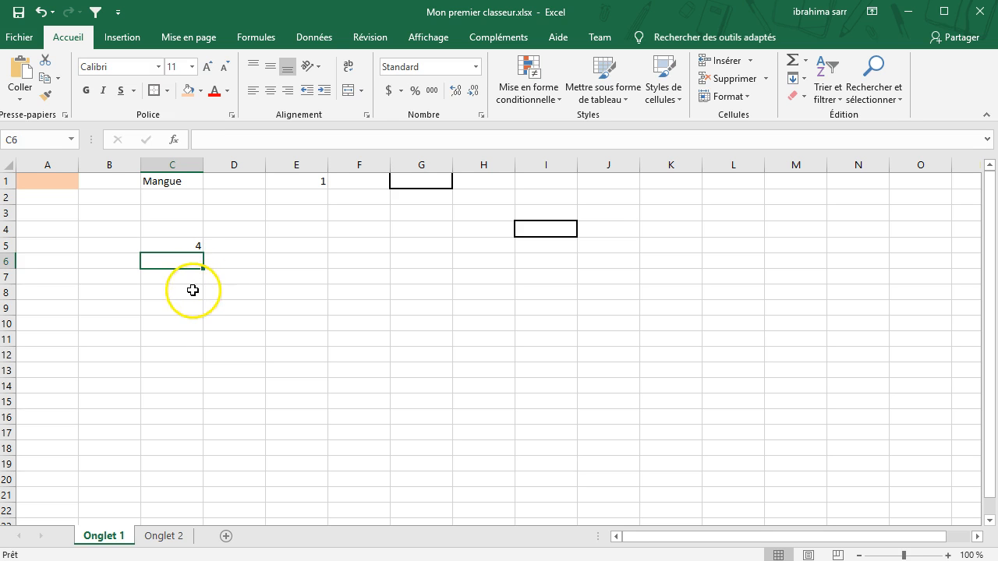
text(=)
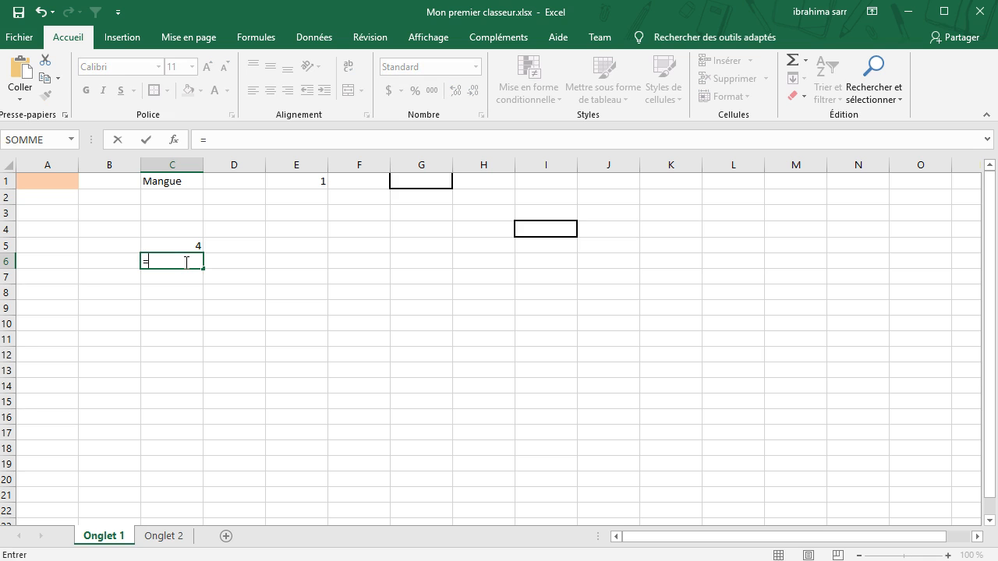
text(3*8)
key(Return)
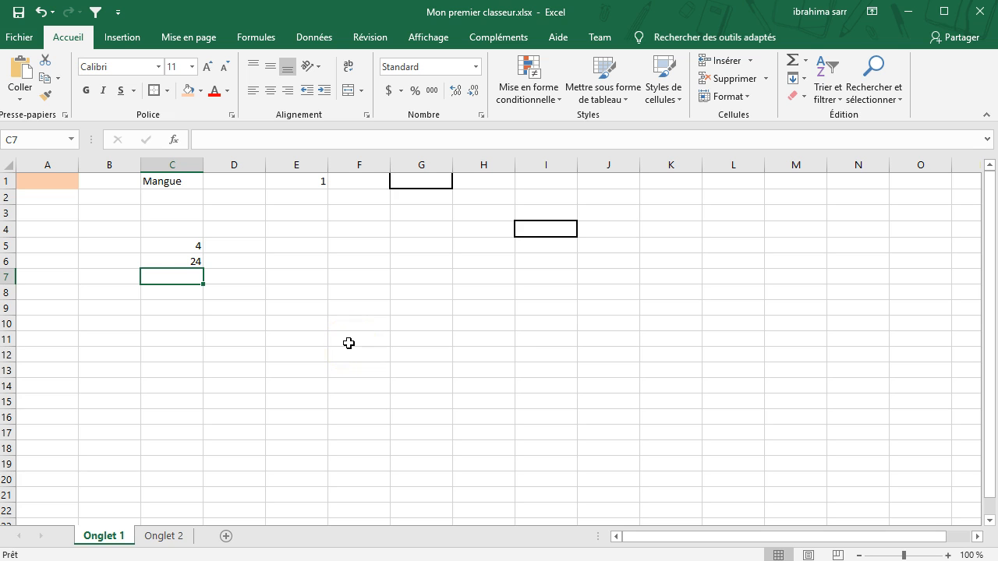
text(=27)
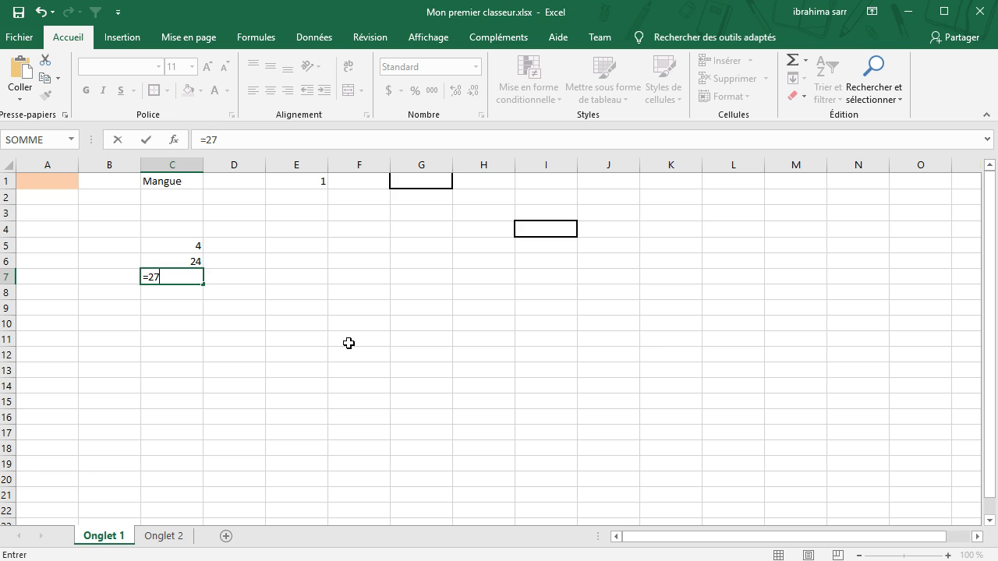
text(/3)
key(Return)
- Select the range C5:C7 to examine the results of the three formulas
drag(174, 250, 177, 281)
click(176, 320)
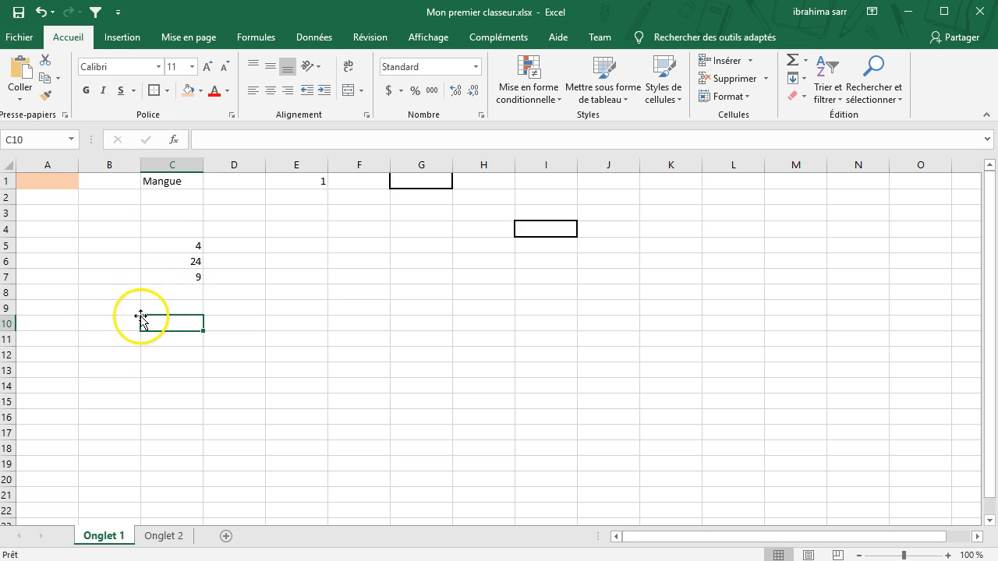
drag(160, 241, 162, 274)
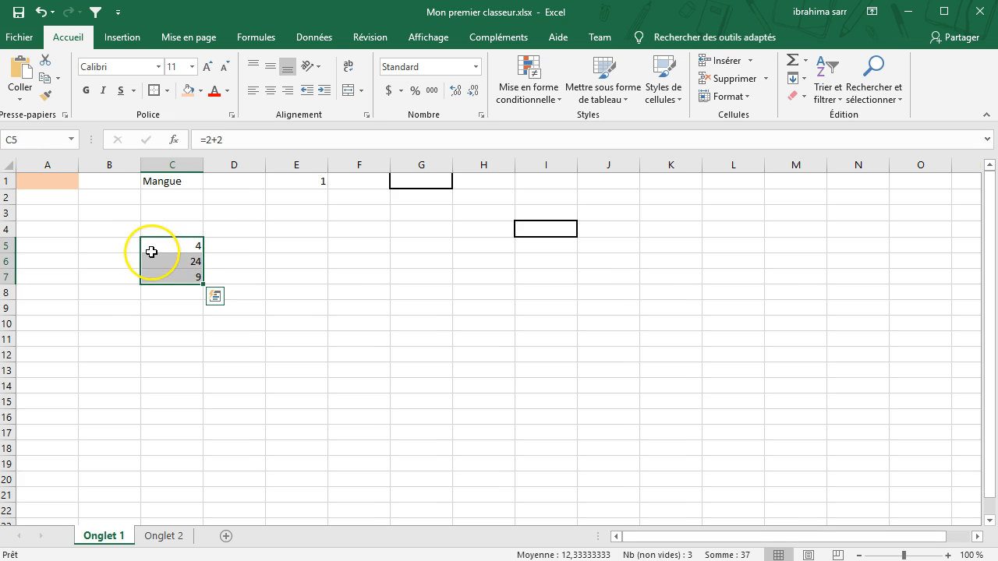
click(179, 295)
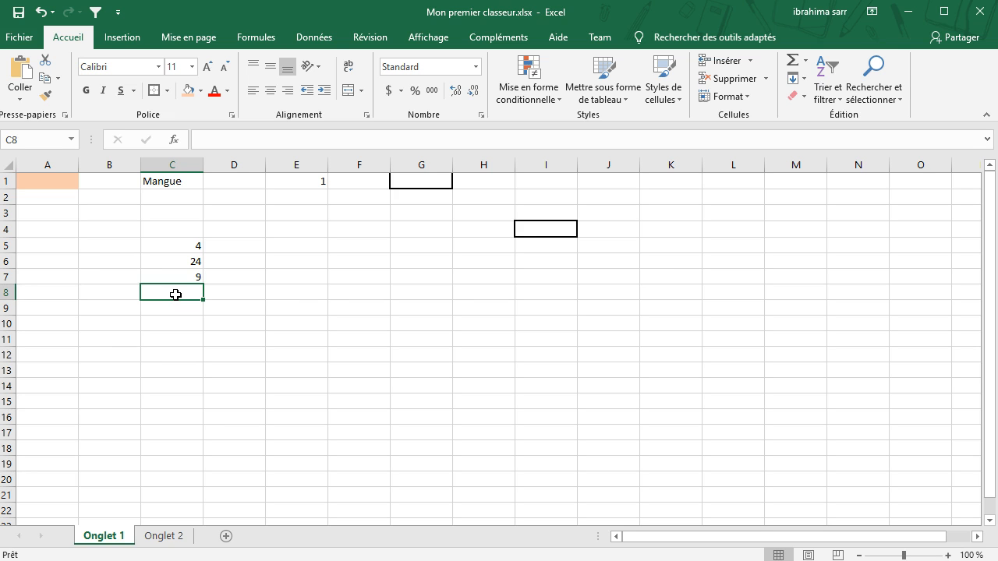
click(175, 294)
drag(148, 278, 172, 246)
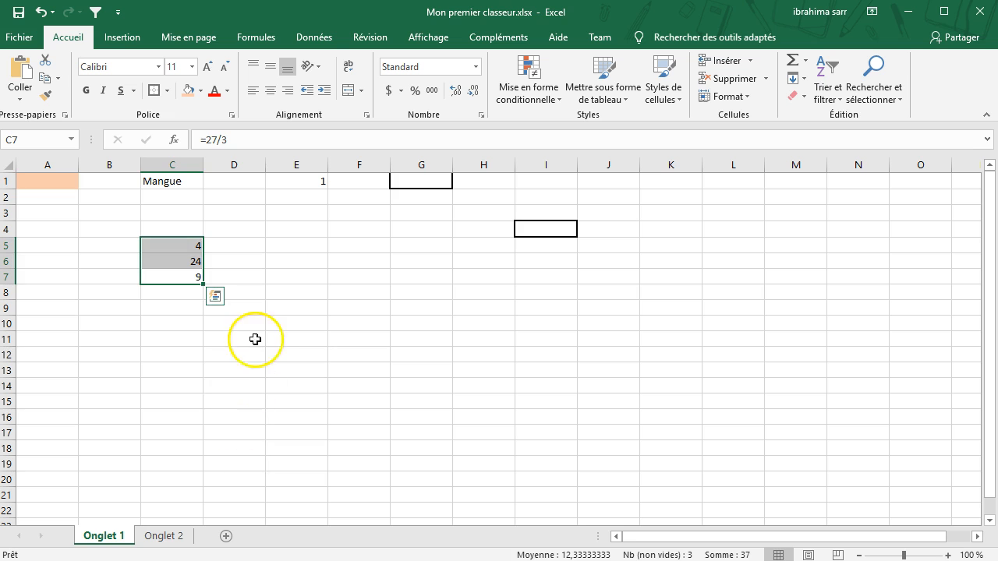
click(255, 339)
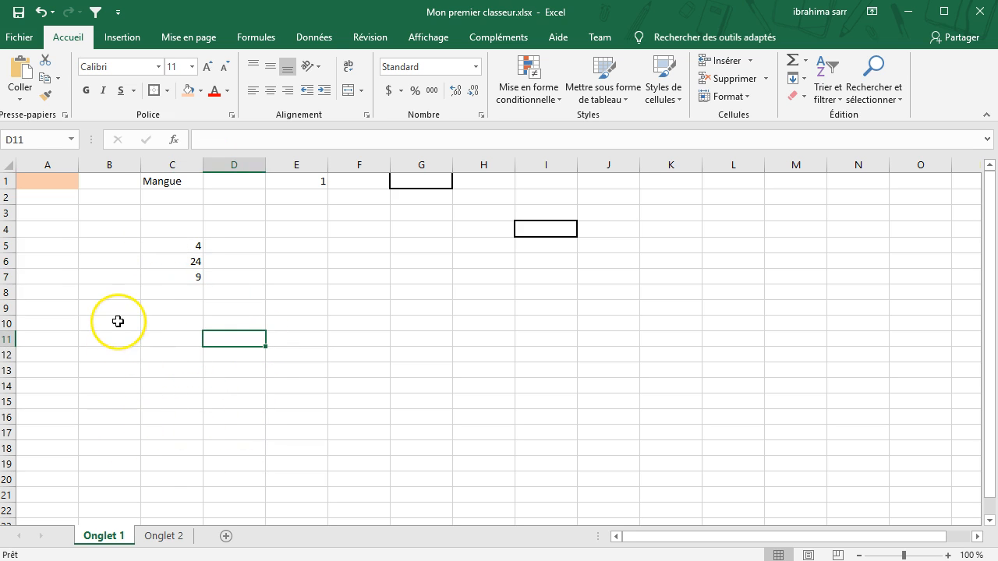